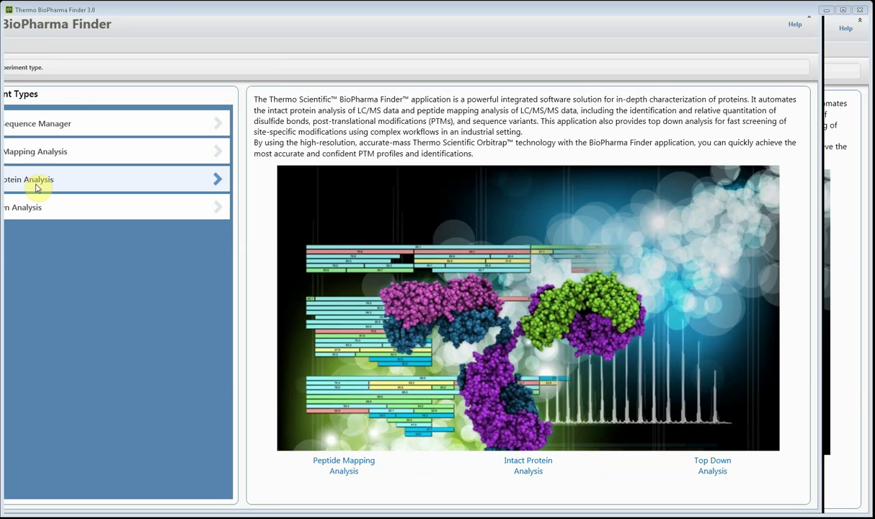
Start a Top Down Analysis experiment and name it Trastuzumab IdeS ETD
click(60, 215)
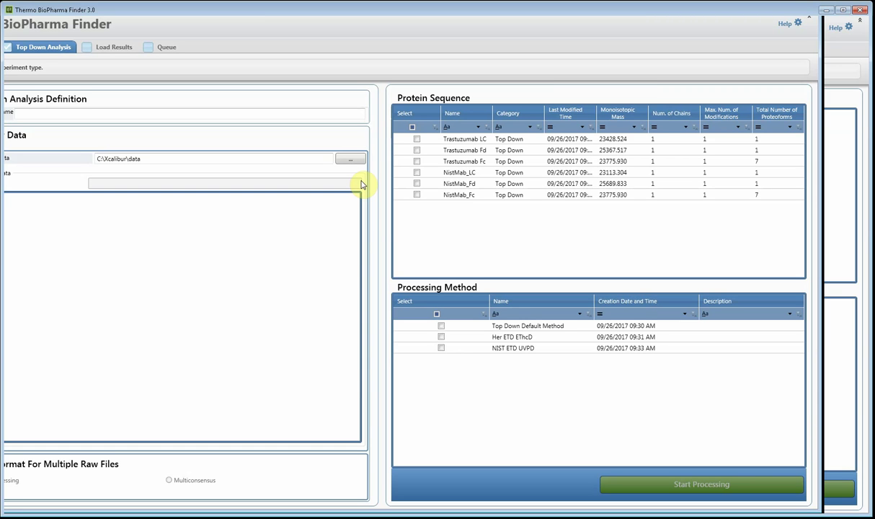
click(113, 115)
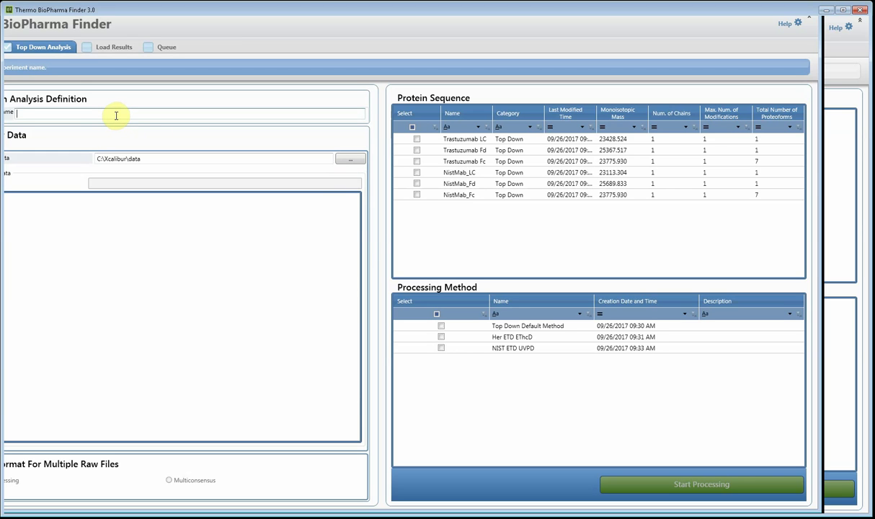
text(Trastuzuma)
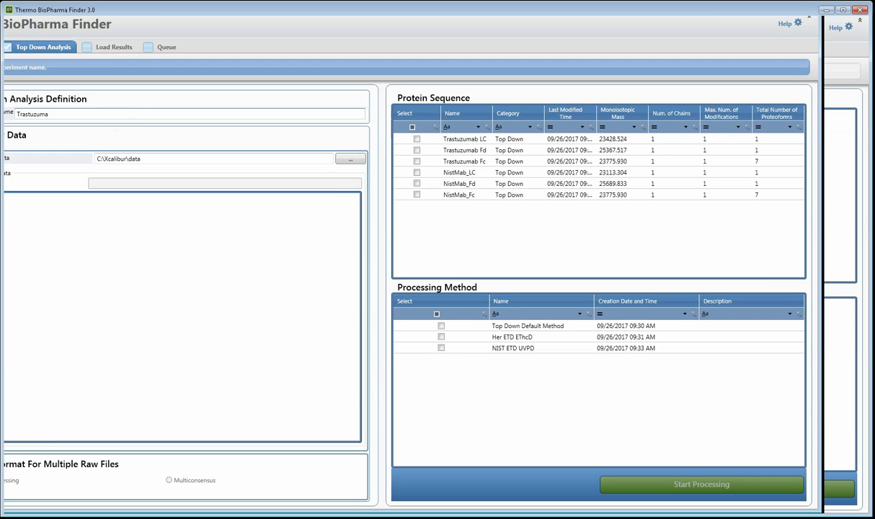
text(b IdeS ETD)
Load the raw file HER_IdeS_ETD_15ms from the BPF 3.0 Top Down example folder
click(350, 159)
double_click(159, 96)
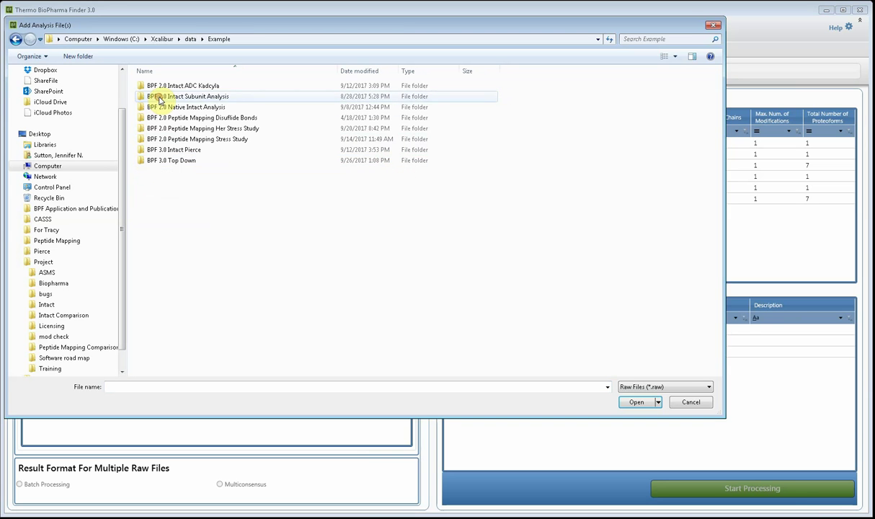
double_click(170, 160)
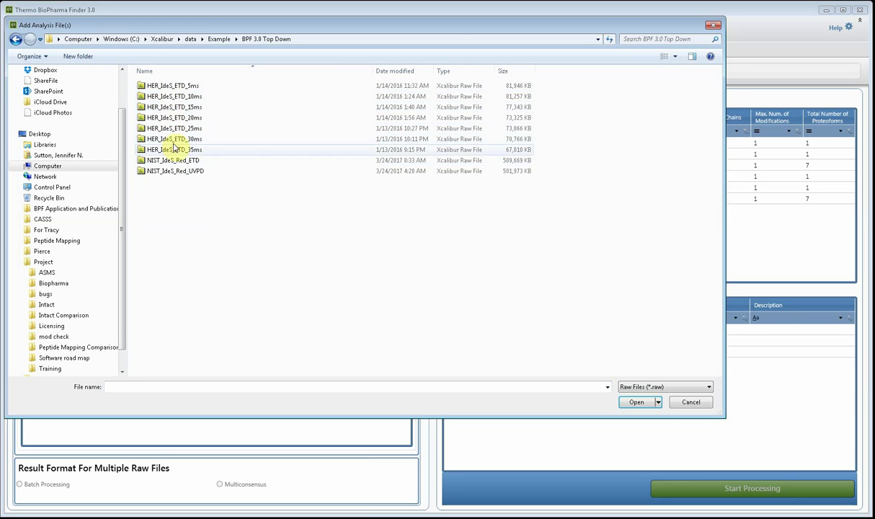
double_click(178, 106)
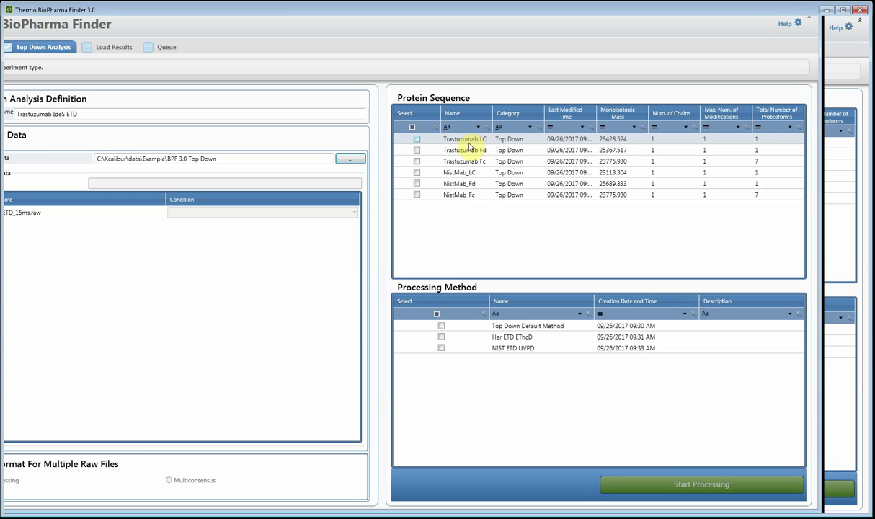
Choose the Trastuzumab LC, Fd and Fc sequences with the Top Down Default Method, and start processing
click(446, 139)
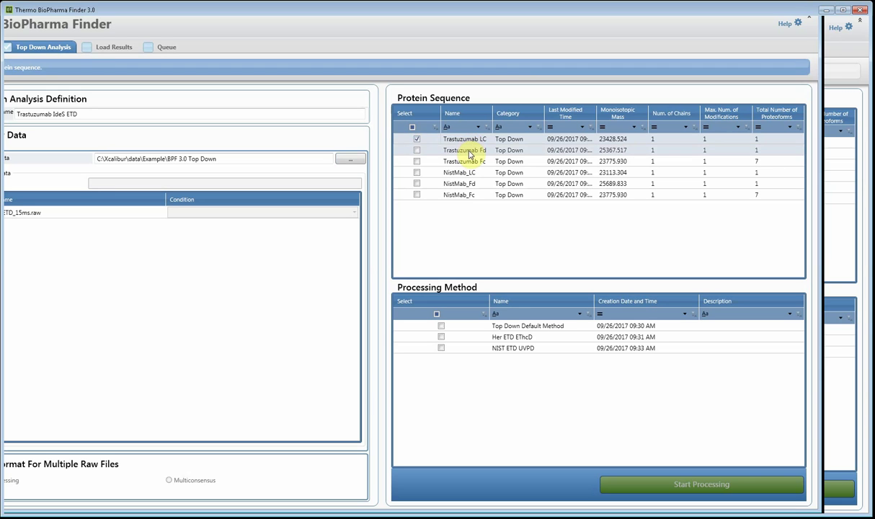
click(445, 150)
click(469, 162)
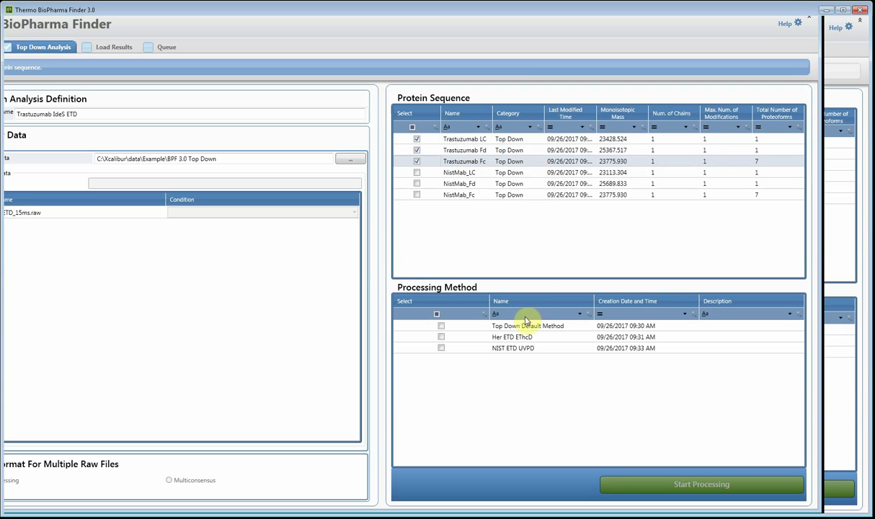
click(490, 327)
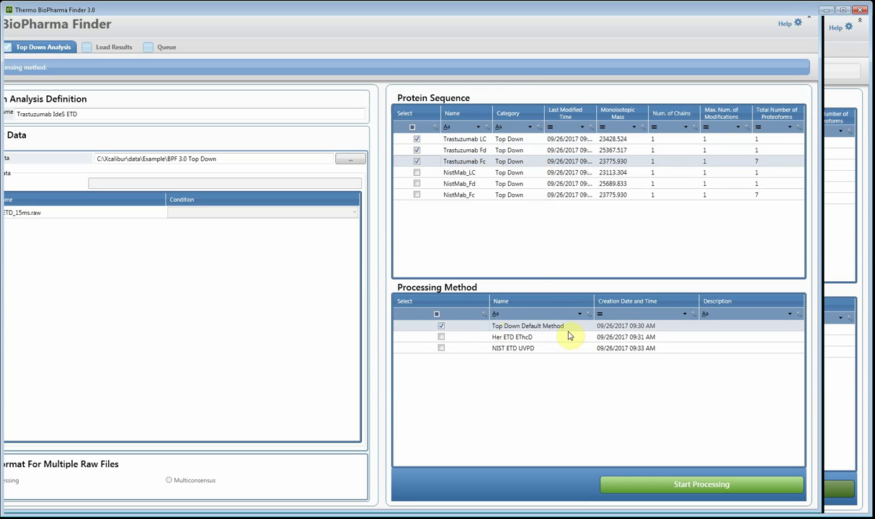
click(713, 486)
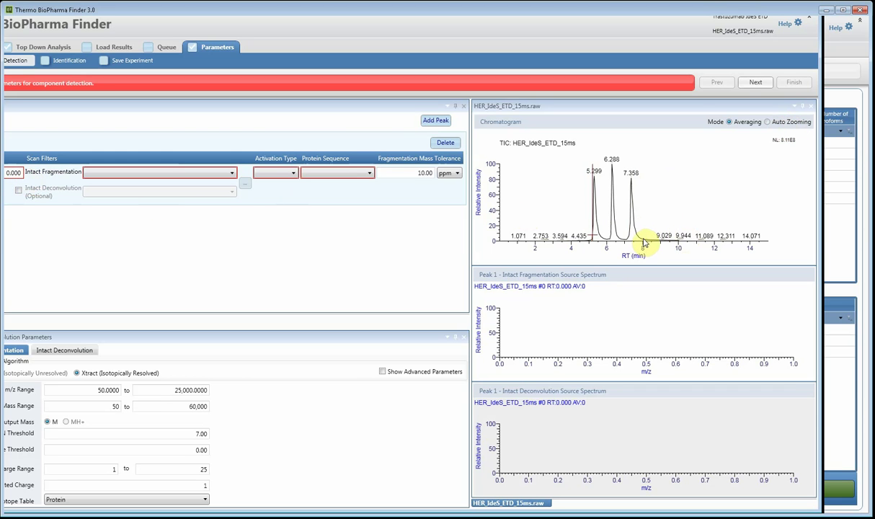
Define Peak 1 over the first chromatogram peak from 4.990 to 5.783 min, with ETD activation and the Trastuzumab Fc sequence
drag(643, 238, 655, 240)
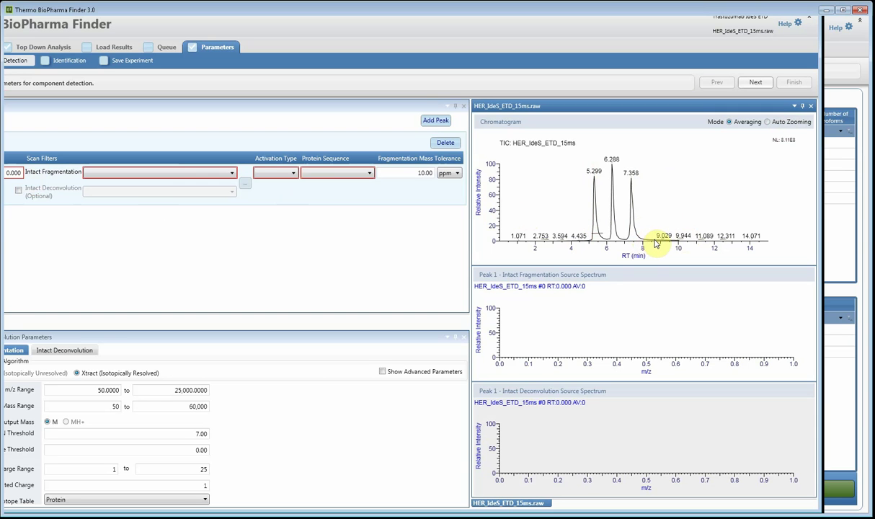
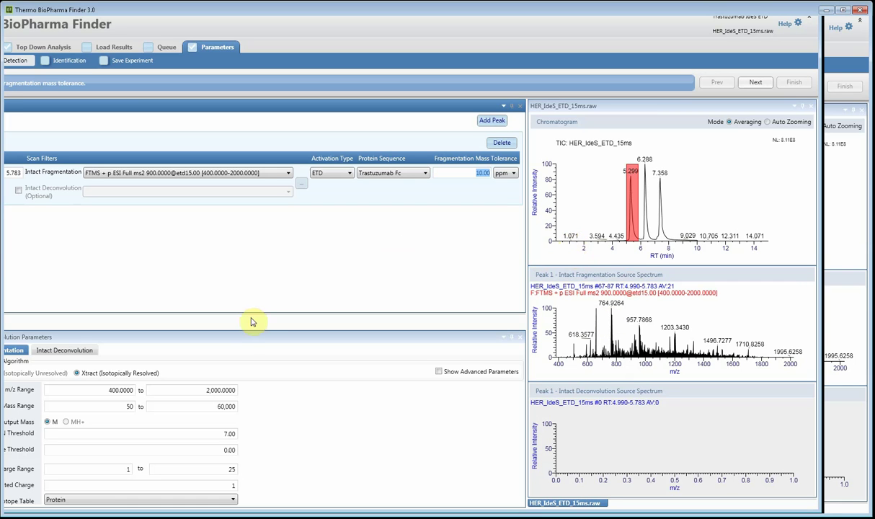
Examine Peak 1's intact fragmentation deconvolution settings, including the mass ranges, advanced parameters, S/N threshold and relative abundance threshold
drag(237, 342, 232, 297)
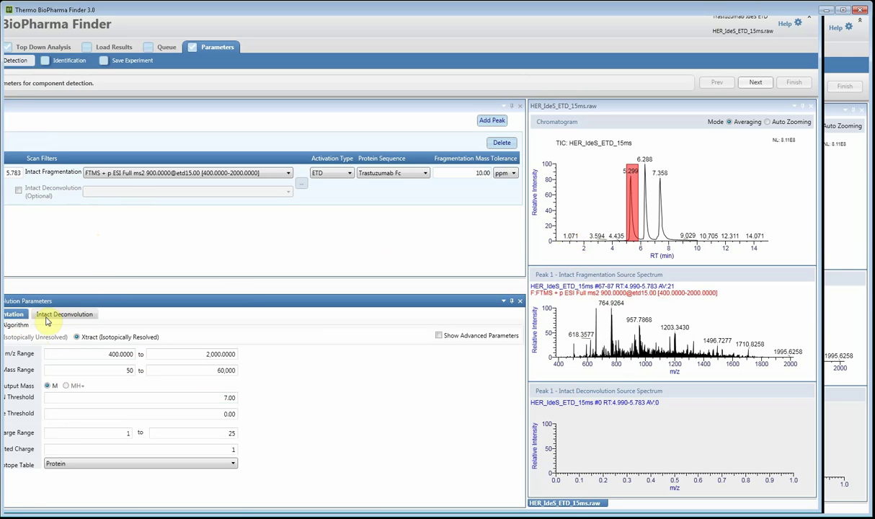
click(161, 358)
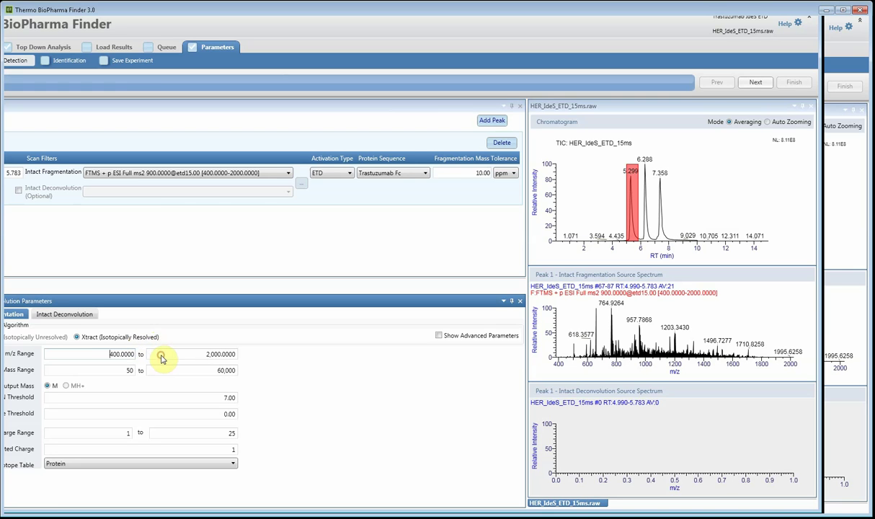
click(170, 375)
double_click(229, 370)
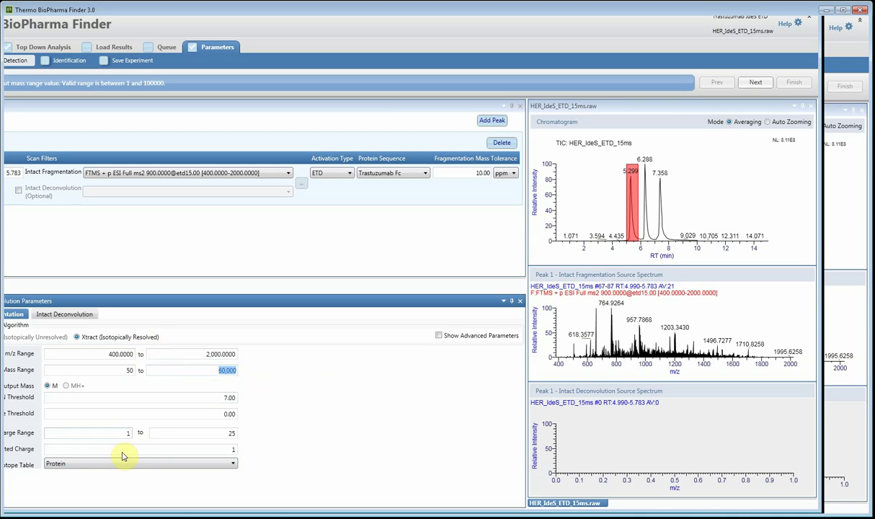
click(492, 338)
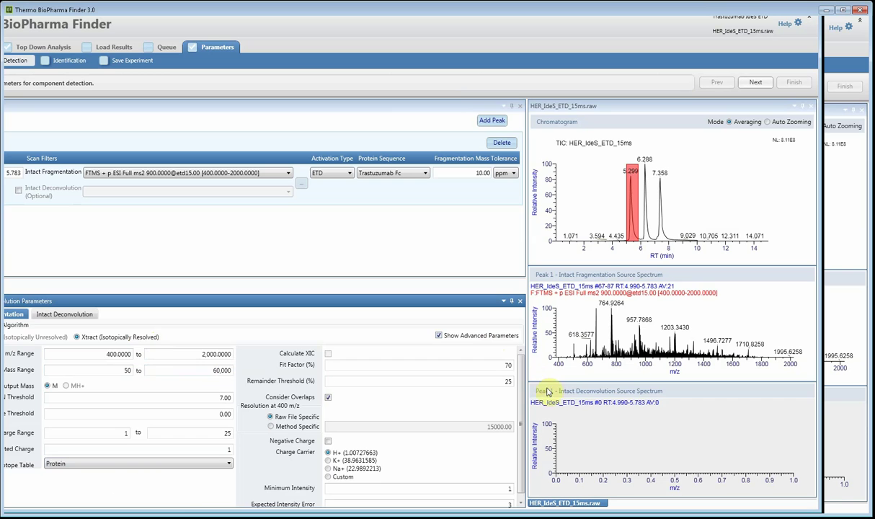
scroll(462, 489, down, 1)
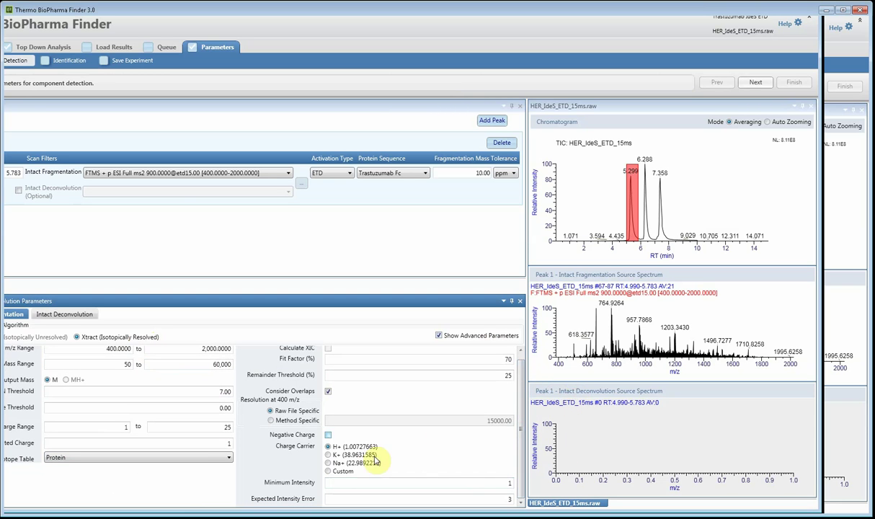
click(489, 340)
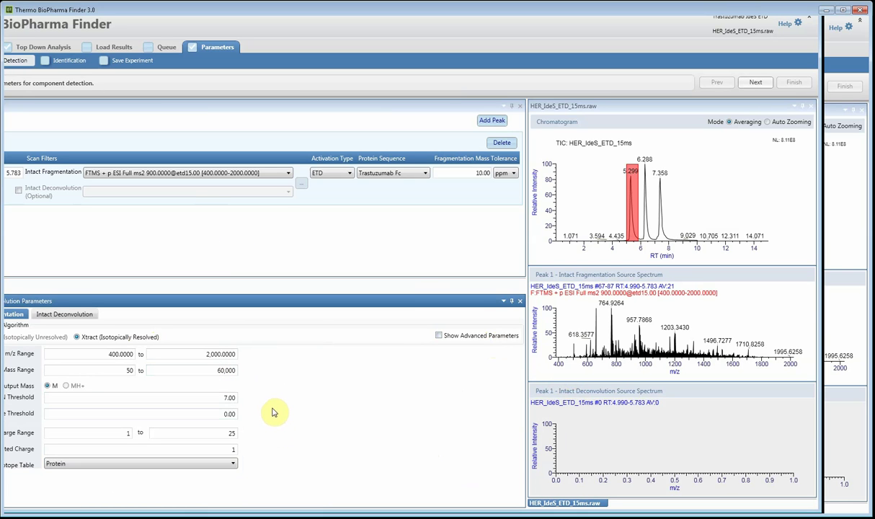
key(Tab)
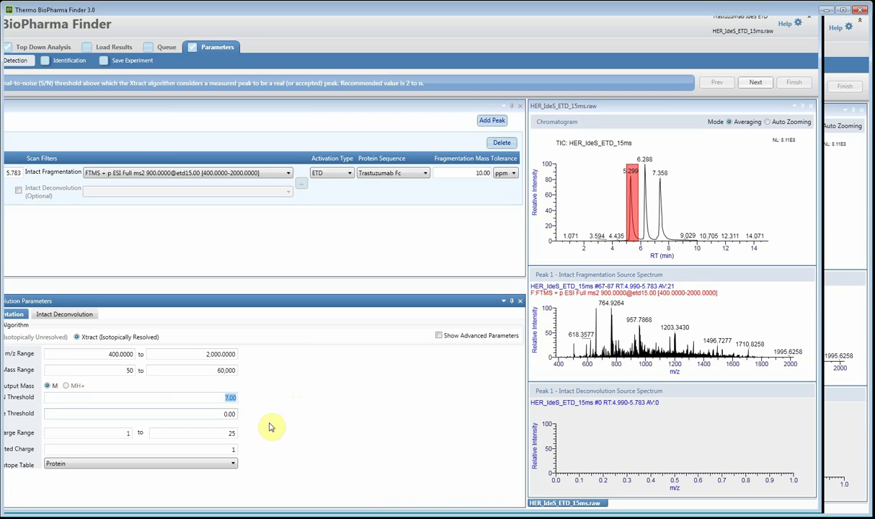
key(Tab)
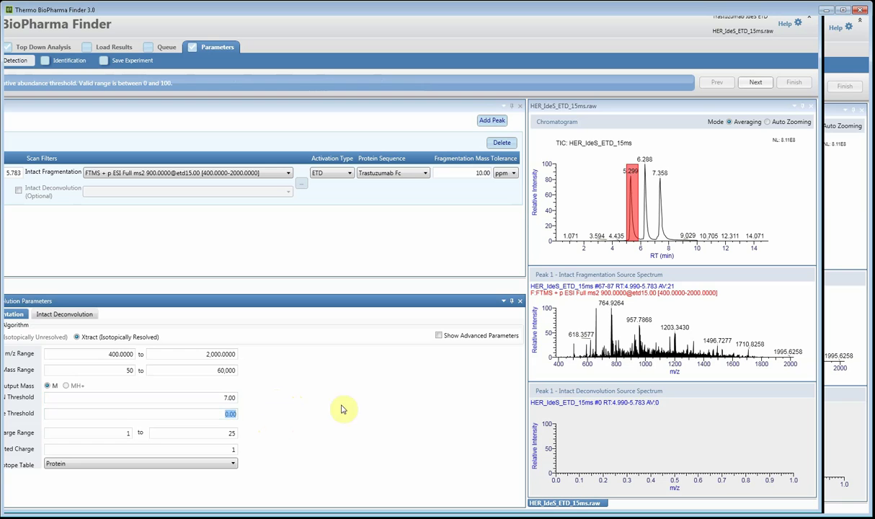
Inspect Peak 1's fragmentation spectrum closely around m/z 956 to 959, and restore the full m/z range
drag(685, 364, 734, 367)
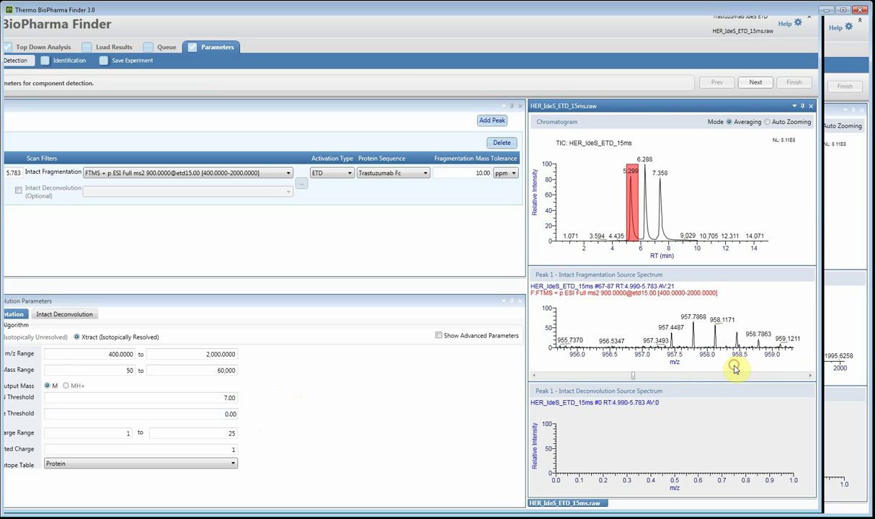
right_click(684, 325)
click(662, 327)
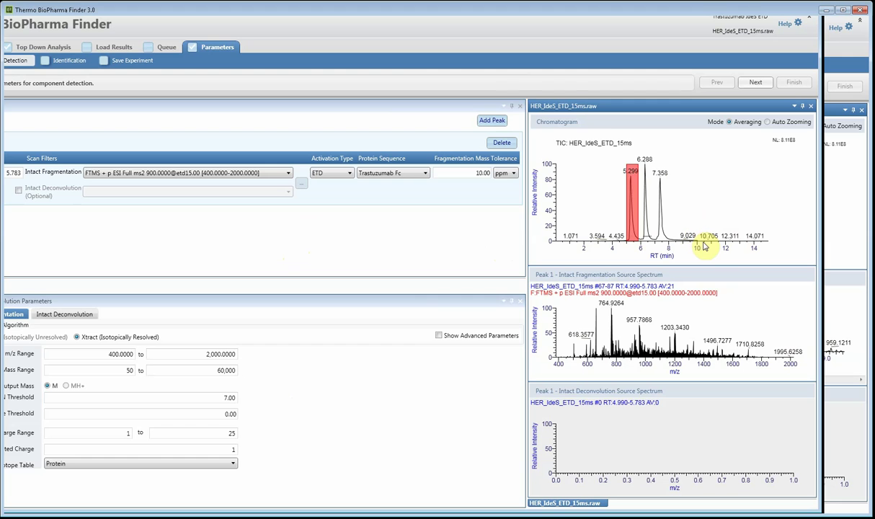
Redefine Peak 1's retention time range as 4.951 to 5.812 min and enlarge the chromatogram pane
drag(695, 244, 703, 244)
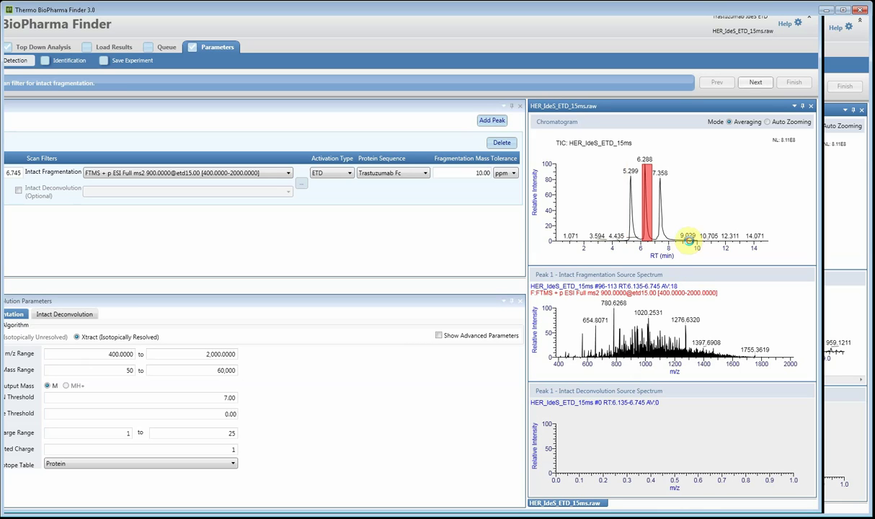
click(685, 245)
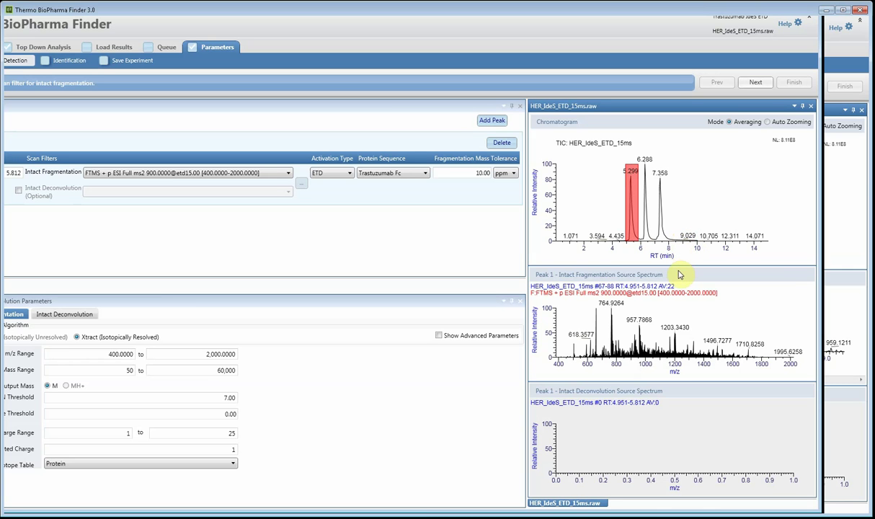
drag(680, 274, 680, 291)
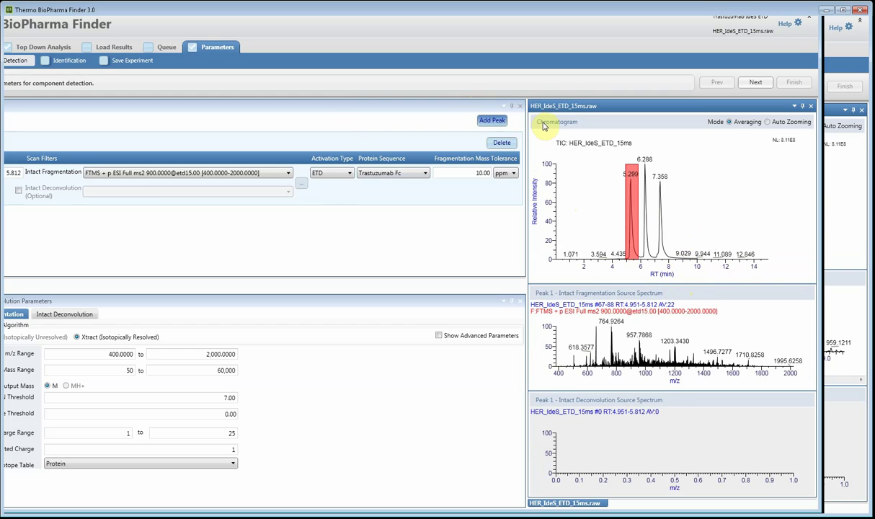
Add a second peak covering 5.956 to 6.745 min and assign Trastuzumab LC as its protein sequence
click(492, 121)
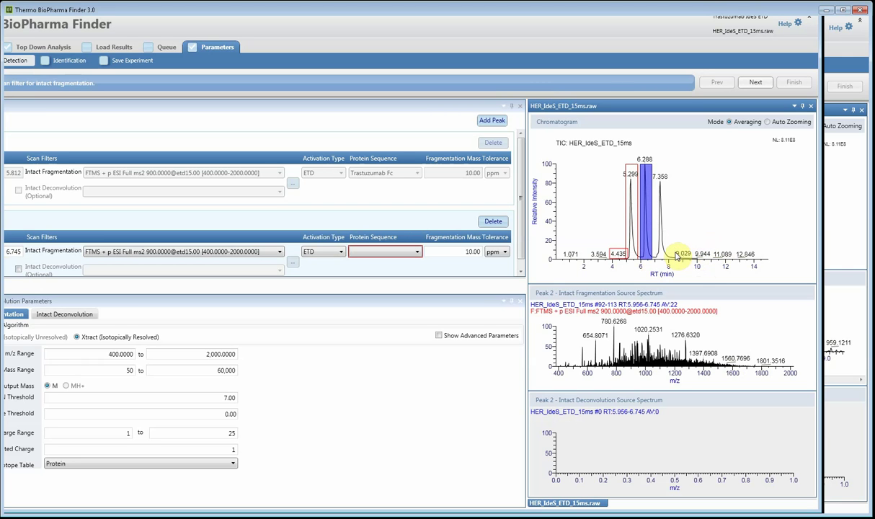
click(311, 306)
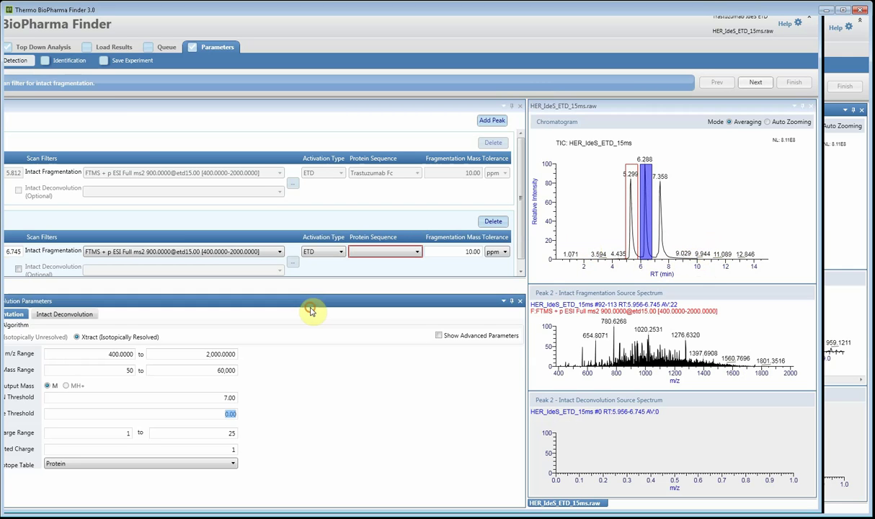
drag(308, 297, 311, 325)
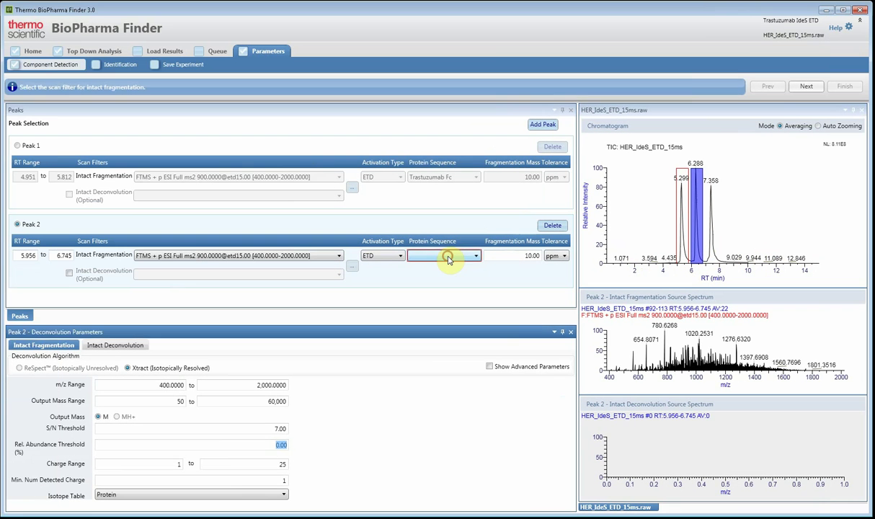
click(446, 255)
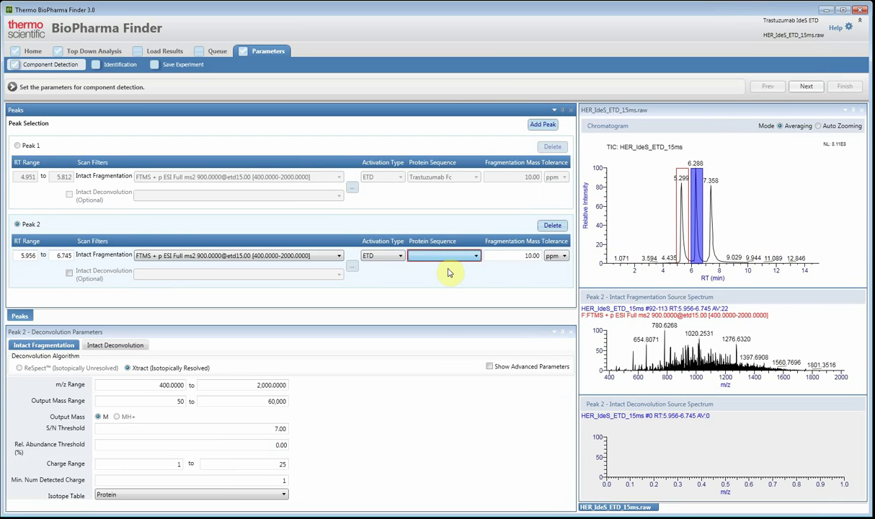
click(448, 272)
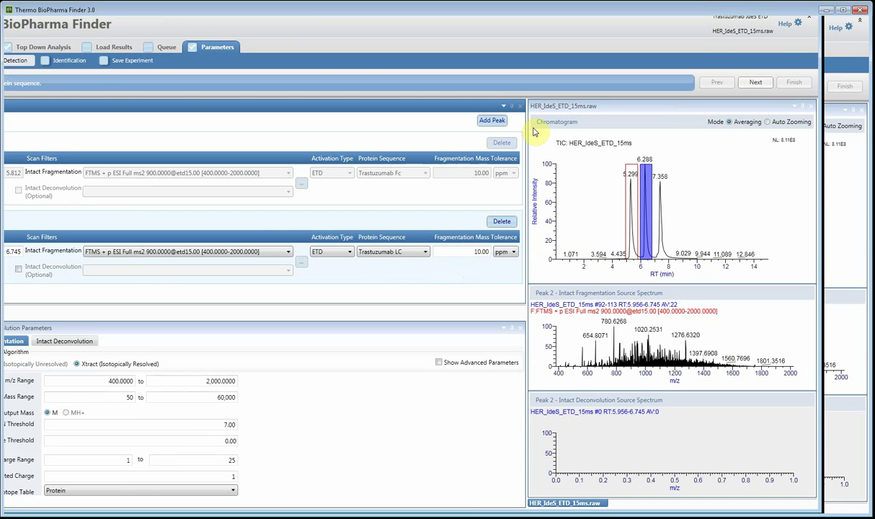
Add a third peak covering 7.032 to 7.893 min with the Trastuzumab Fd sequence, and make Peak 2 active again
click(492, 121)
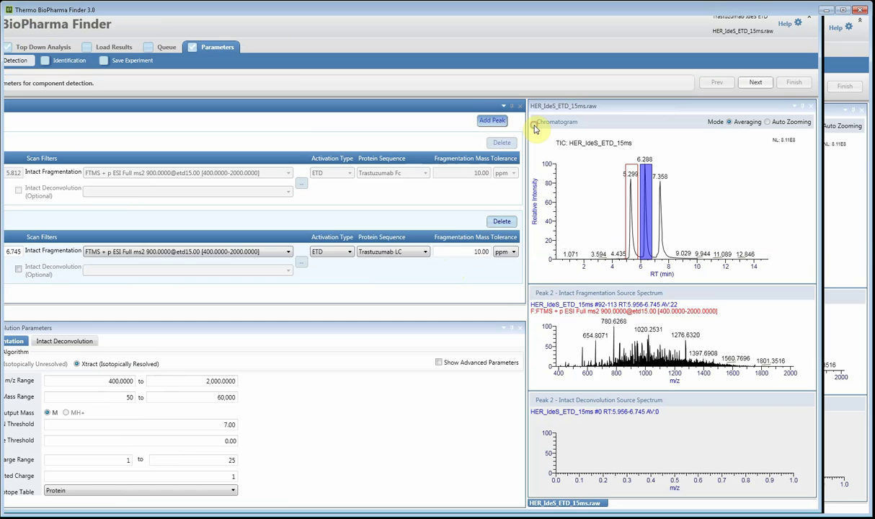
click(715, 261)
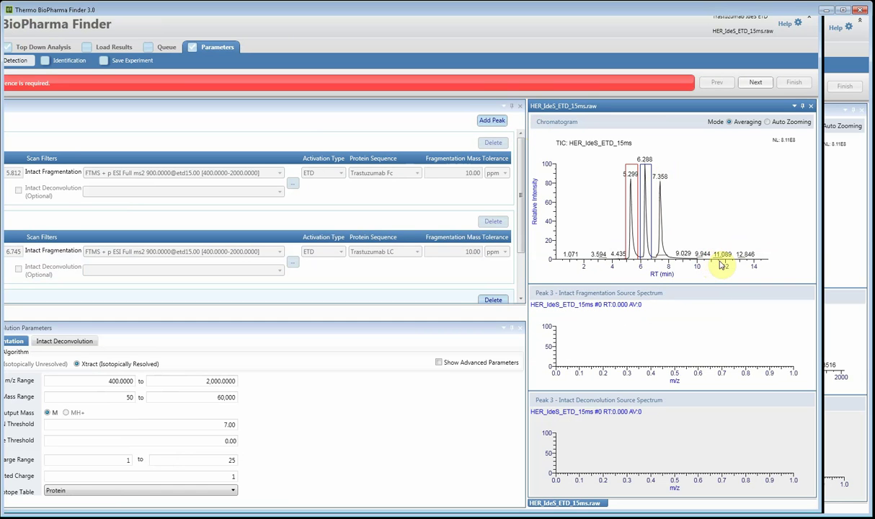
drag(720, 261, 719, 258)
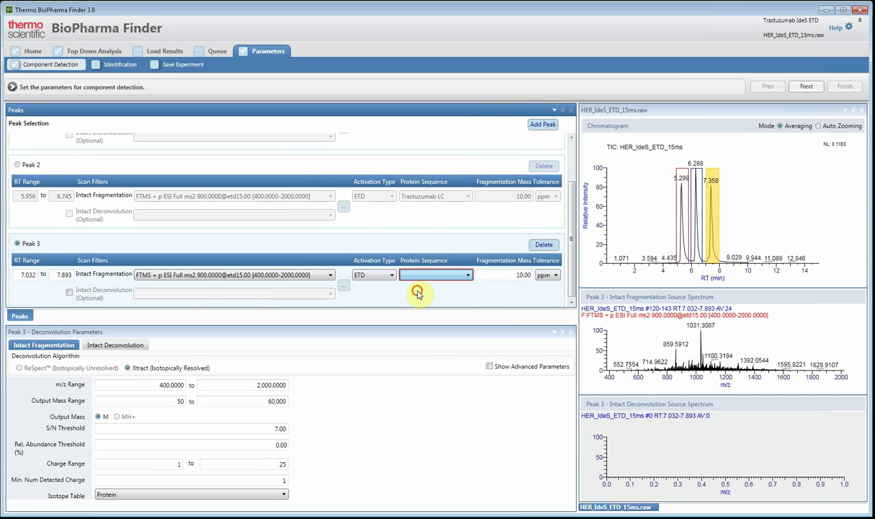
click(417, 292)
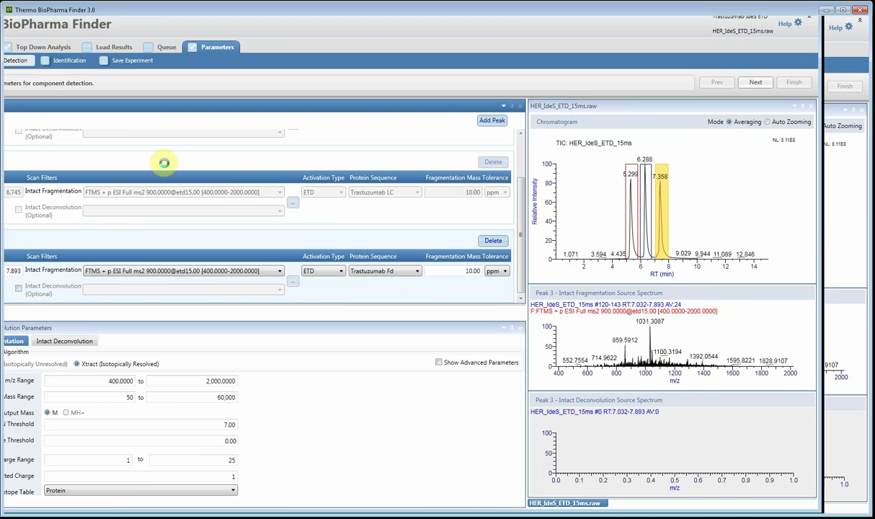
click(647, 220)
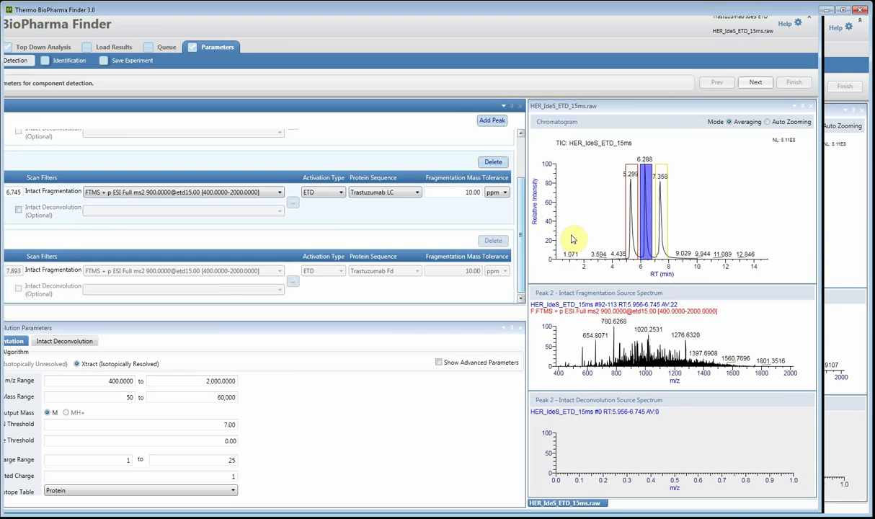
Make Peak 1 active again and proceed to the identification settings to review the sequences added to the experiment
drag(521, 234, 523, 203)
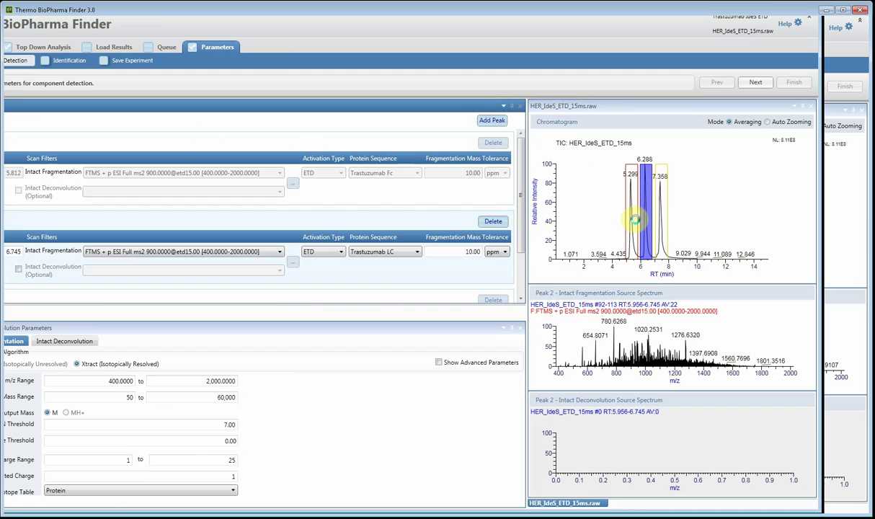
click(634, 218)
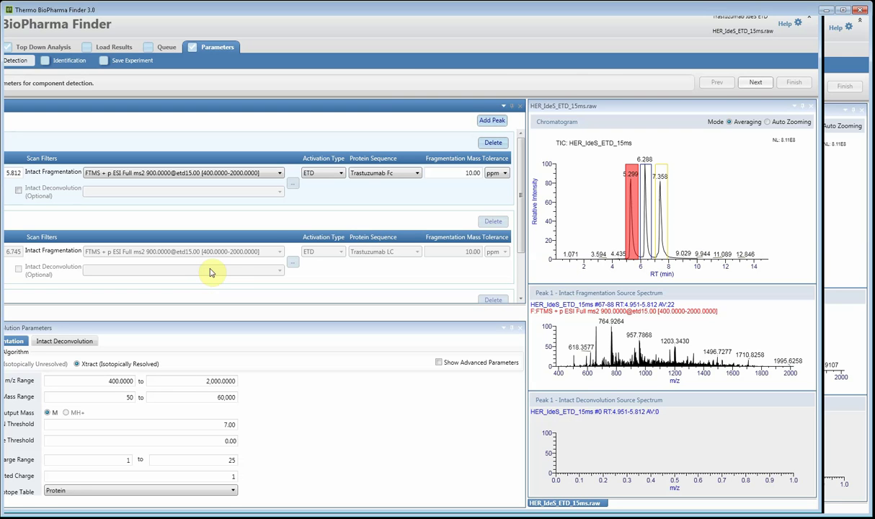
click(809, 90)
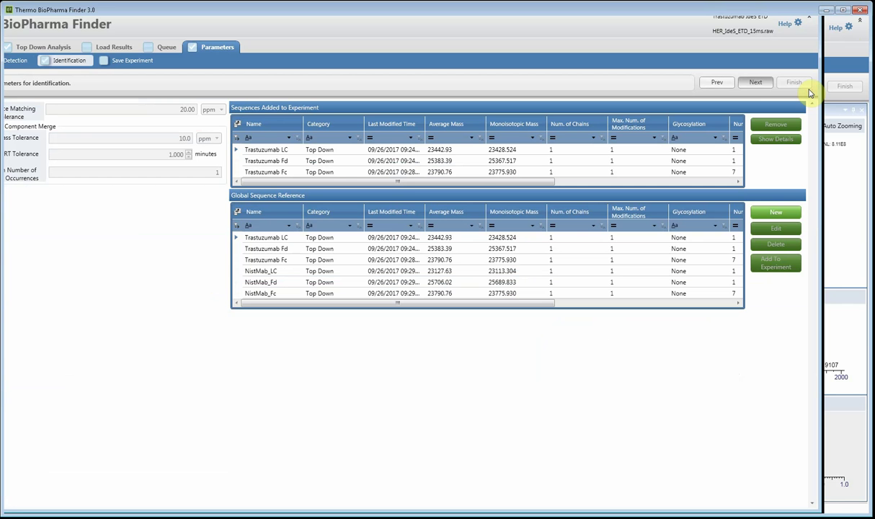
click(327, 161)
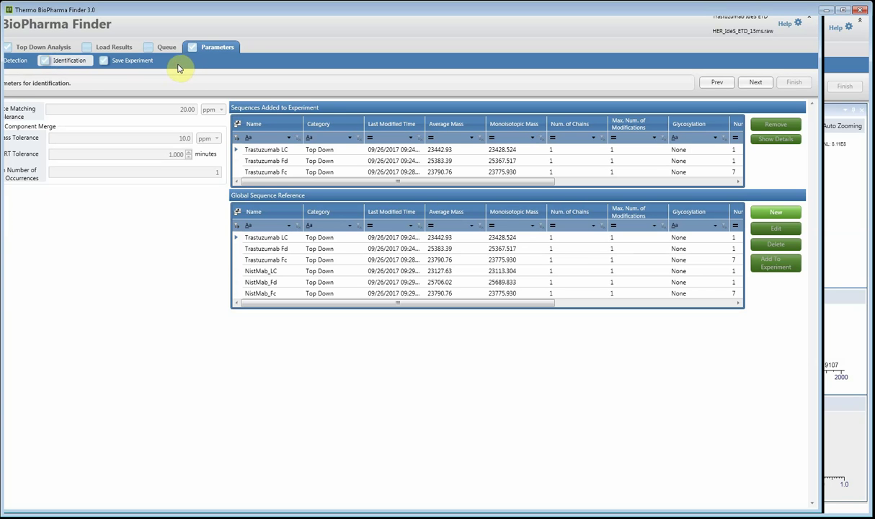
Proceed to saving the experiment and name the processing method Demo
click(154, 63)
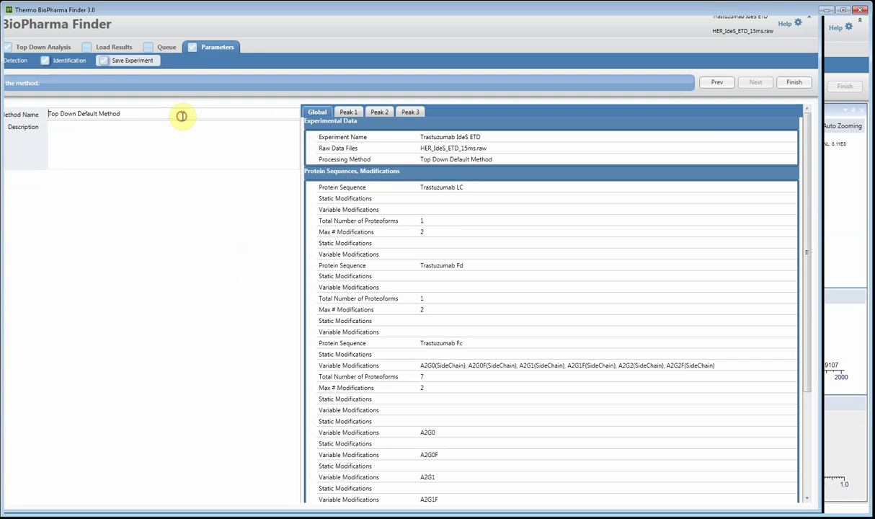
drag(181, 116, 9, 116)
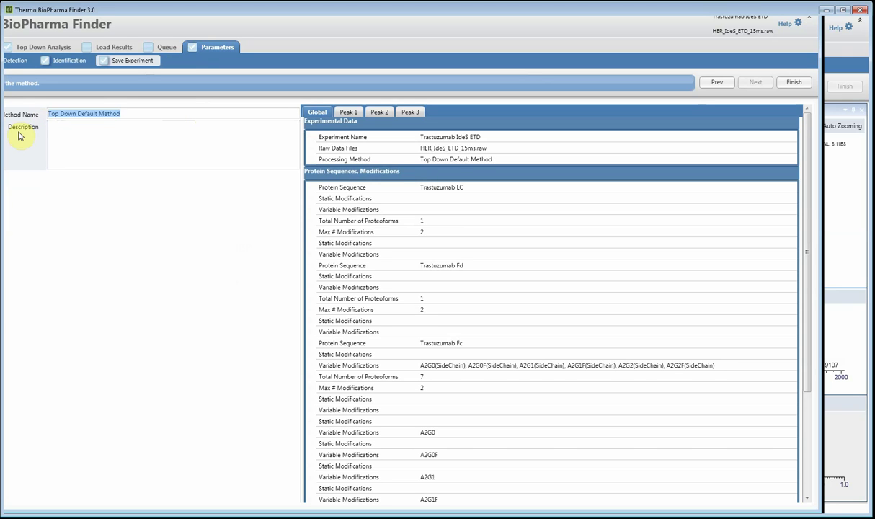
text(Demo)
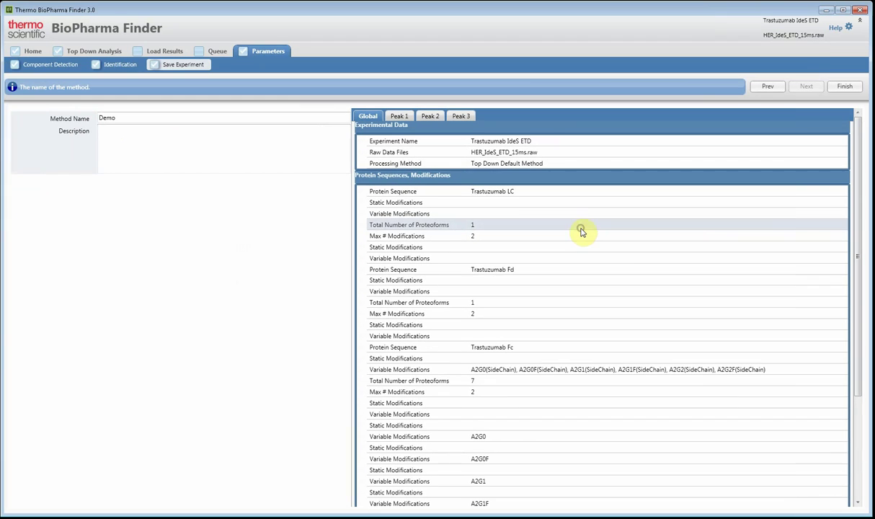
Check the component detection and deconvolution parameter summaries for Peaks 1, 2 and 3
click(398, 117)
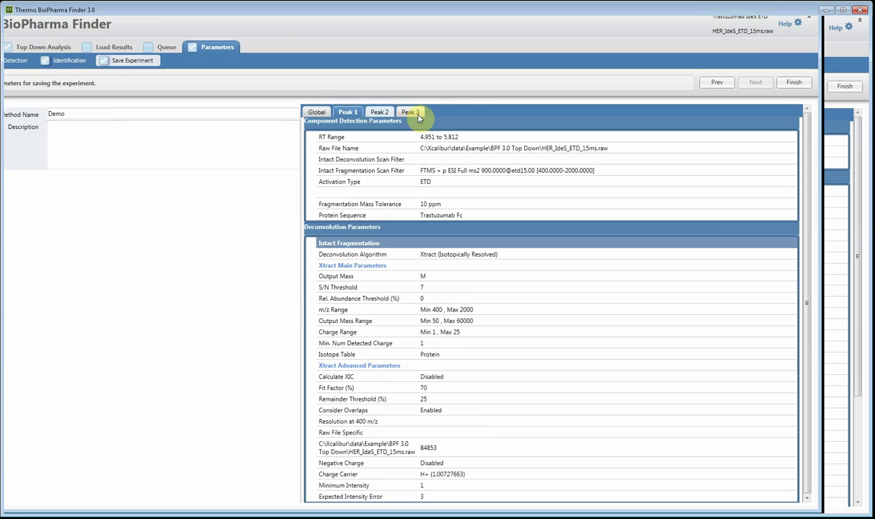
click(430, 116)
click(413, 114)
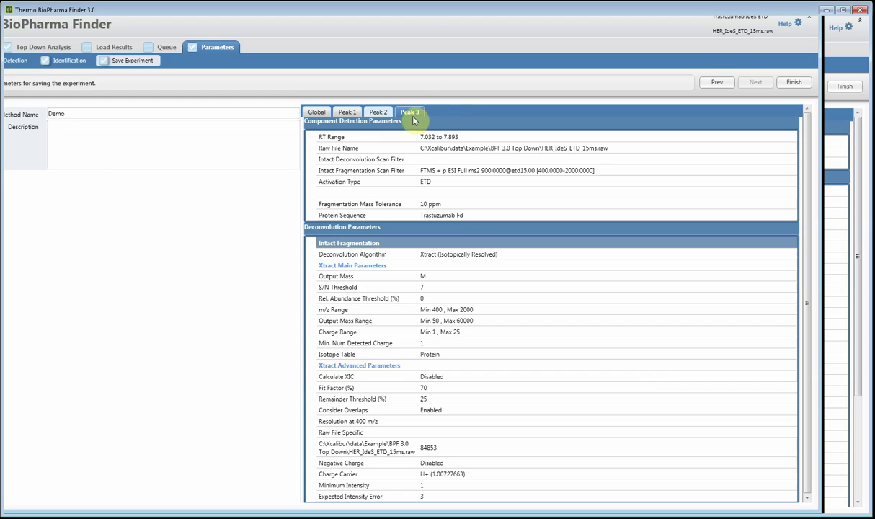
click(349, 113)
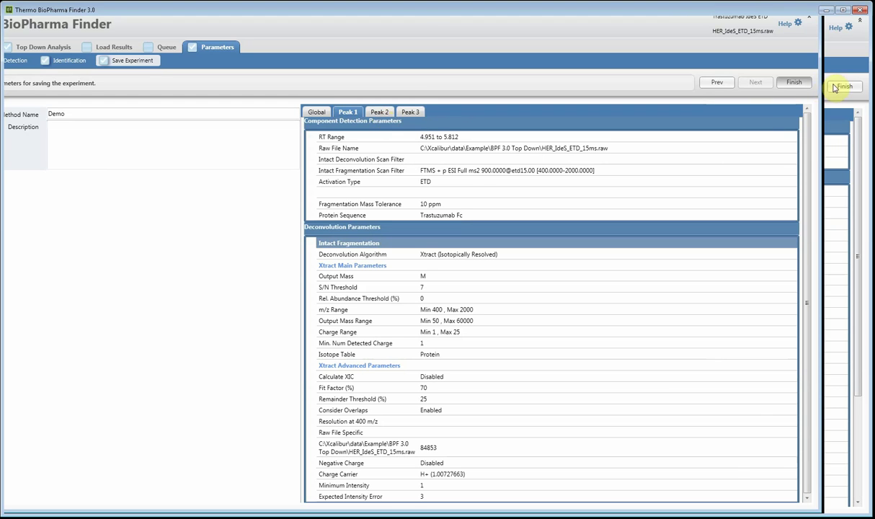
Finish the experiment setup to submit it for processing and open the completed Trastuzumab IdeS ETD results
click(793, 82)
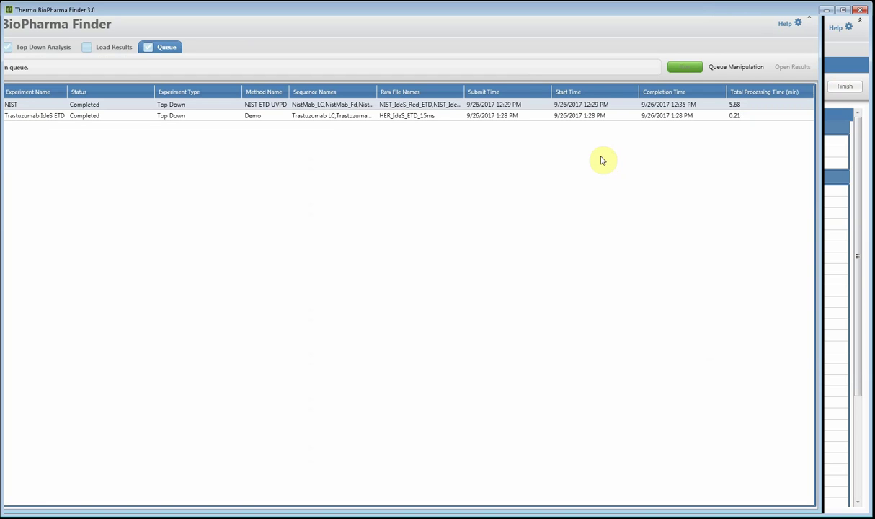
click(672, 116)
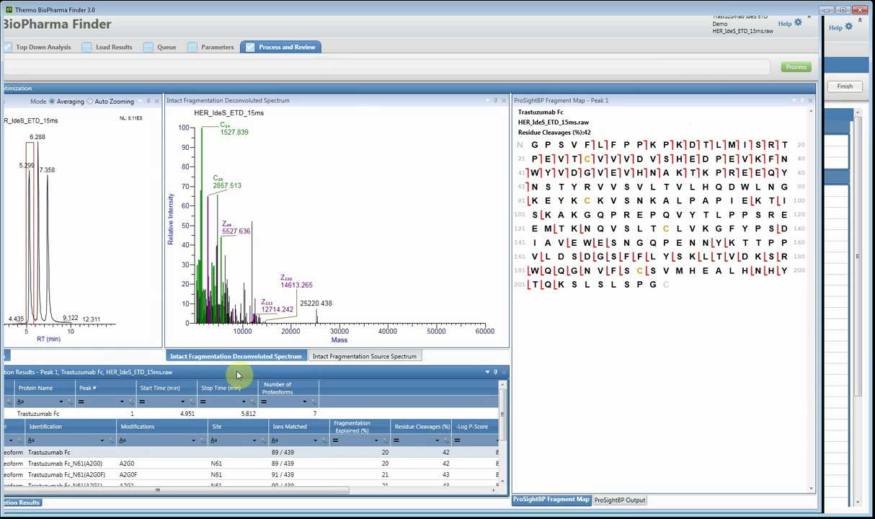
Enlarge the intact fragmentation results table and compare the fragment maps of the Trastuzumab Fc, LC and Fd peaks
drag(237, 369, 257, 307)
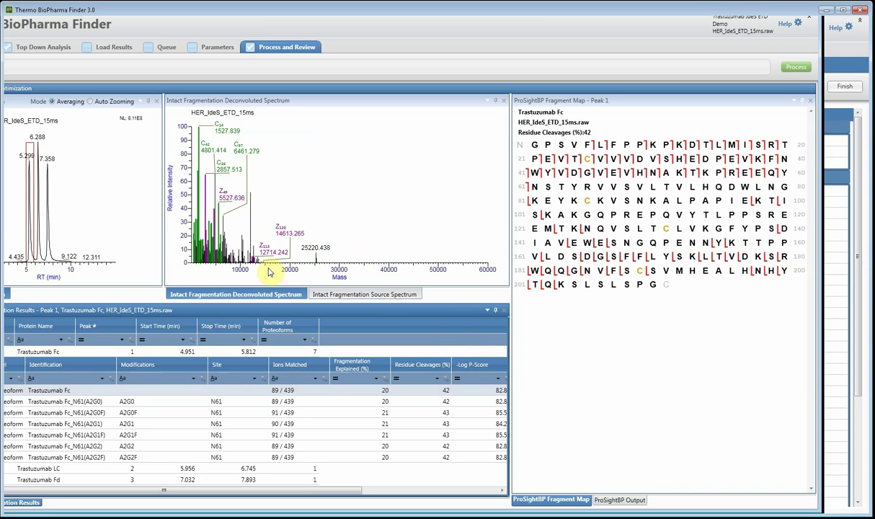
click(13, 354)
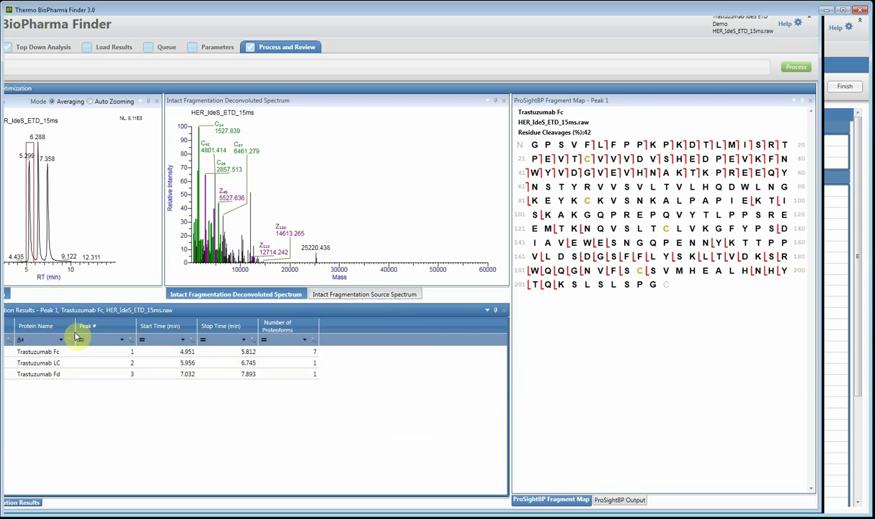
click(40, 374)
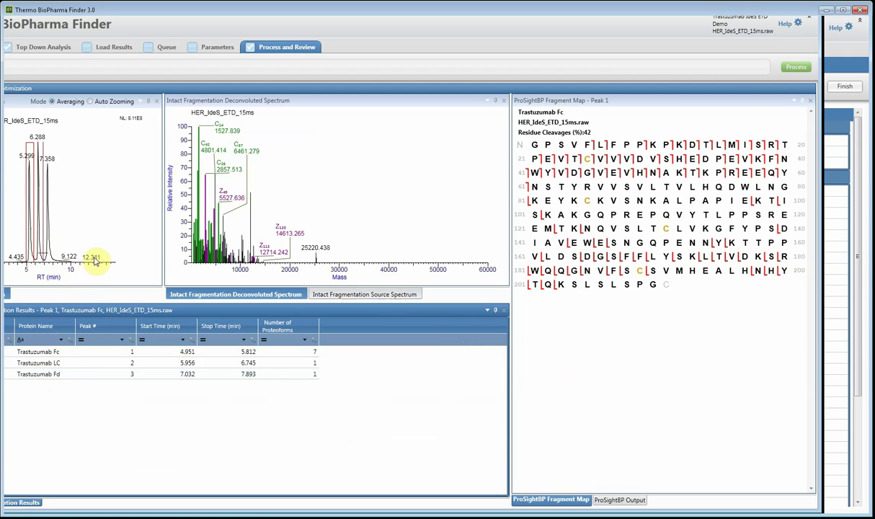
click(44, 366)
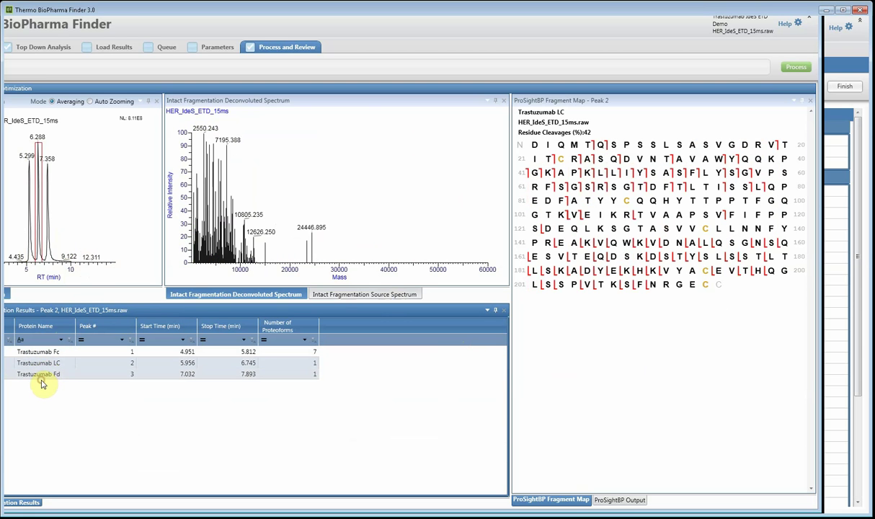
click(42, 375)
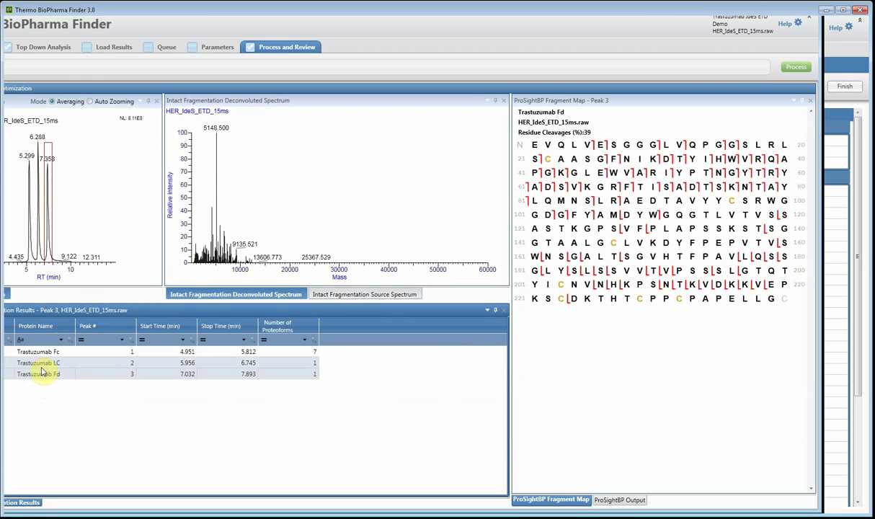
click(41, 364)
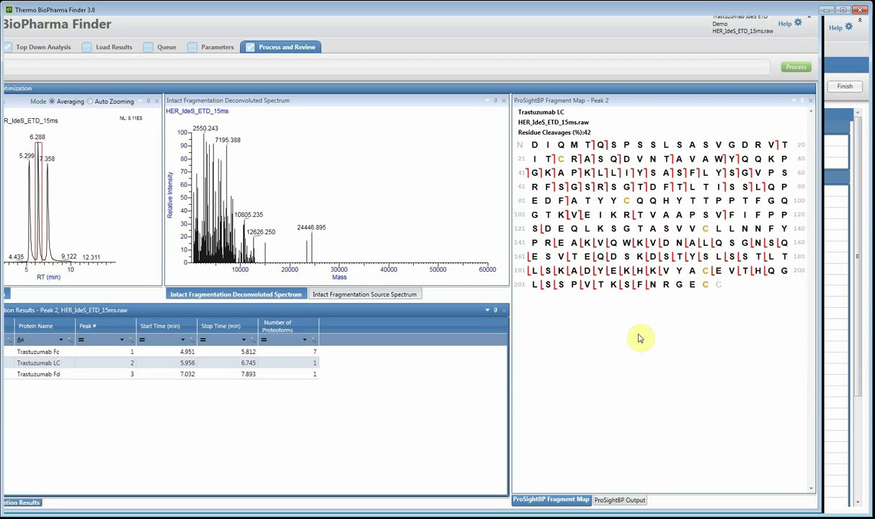
click(38, 351)
click(39, 365)
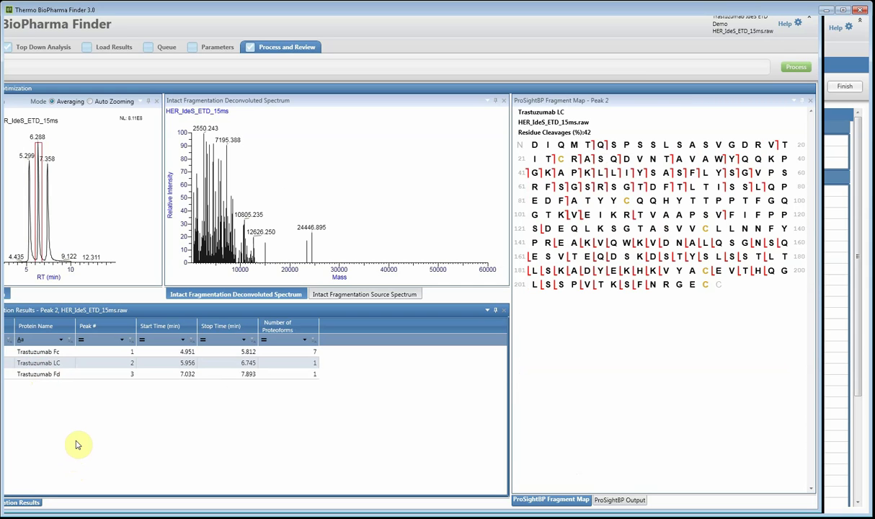
Select the Trastuzumab LC proteoform and inspect its deconvoluted spectrum, enlarged up to about mass 20,000, against the source spectrum
click(13, 369)
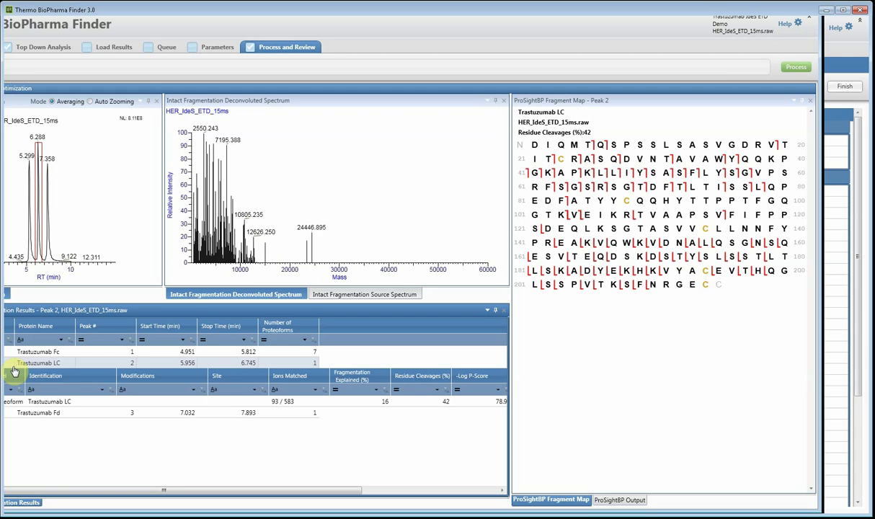
click(48, 408)
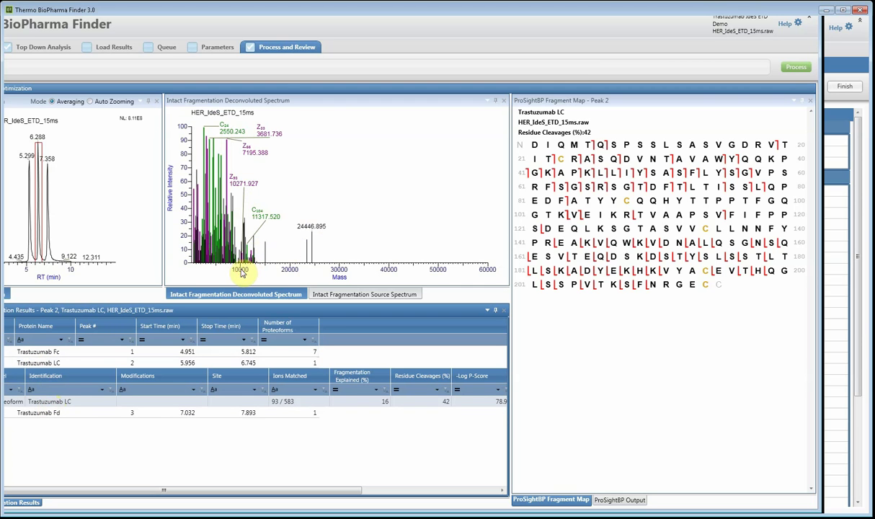
scroll(345, 278, up, 3)
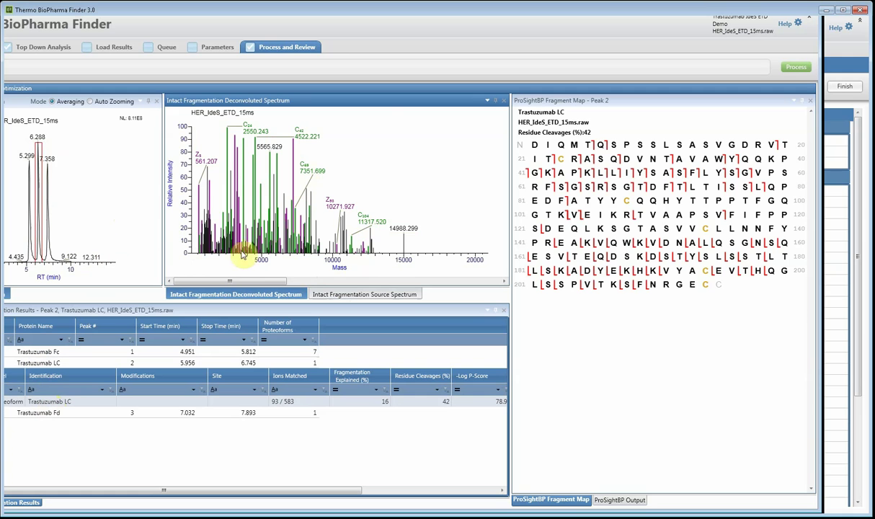
drag(164, 243, 97, 243)
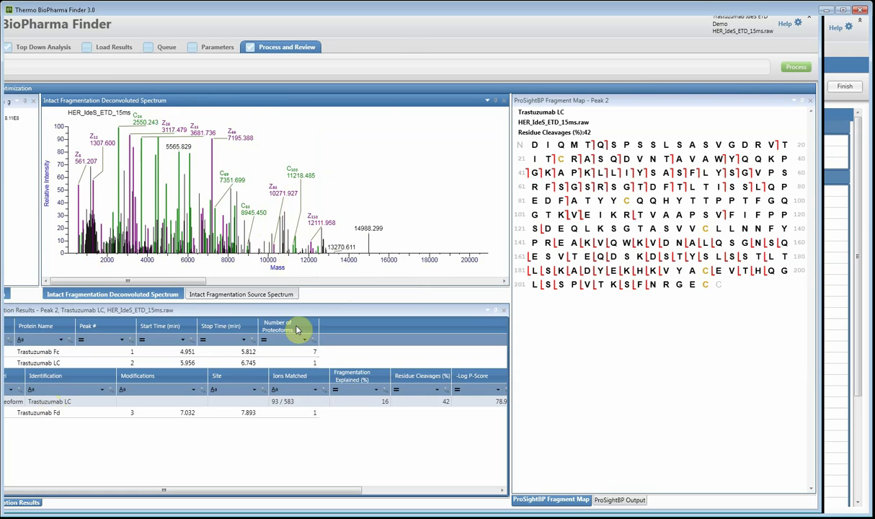
click(283, 296)
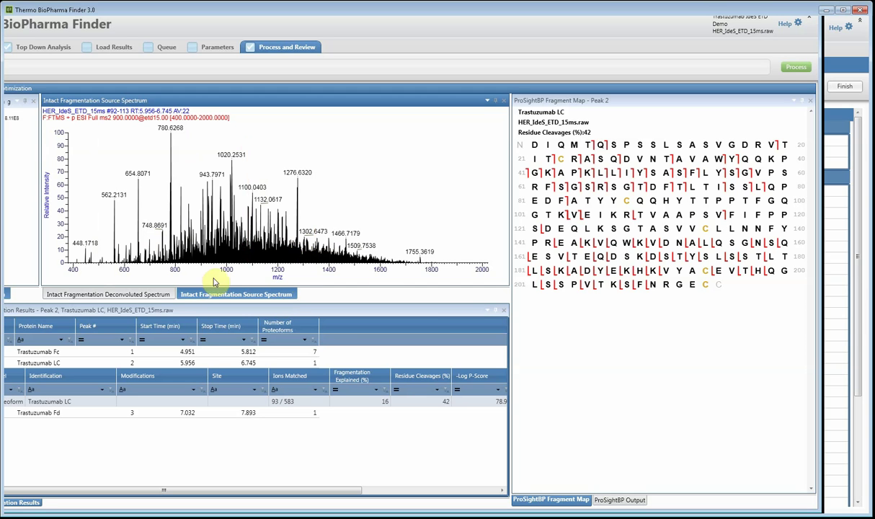
click(169, 294)
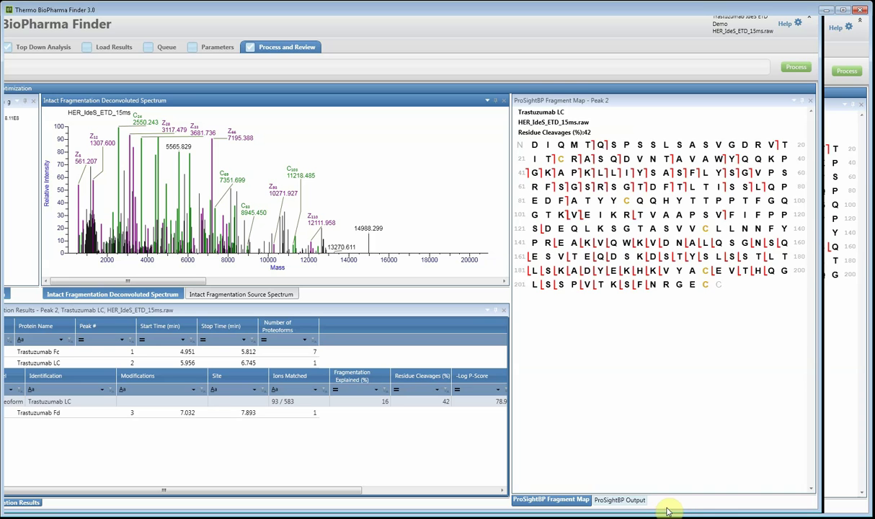
Show the ProSightBP output for Peak 2 and sort it by ion name in descending order
click(643, 501)
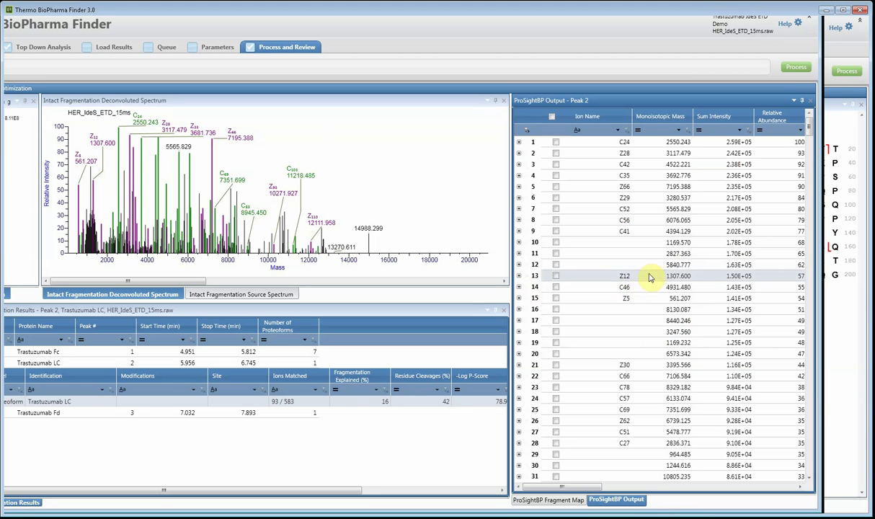
click(657, 123)
click(657, 124)
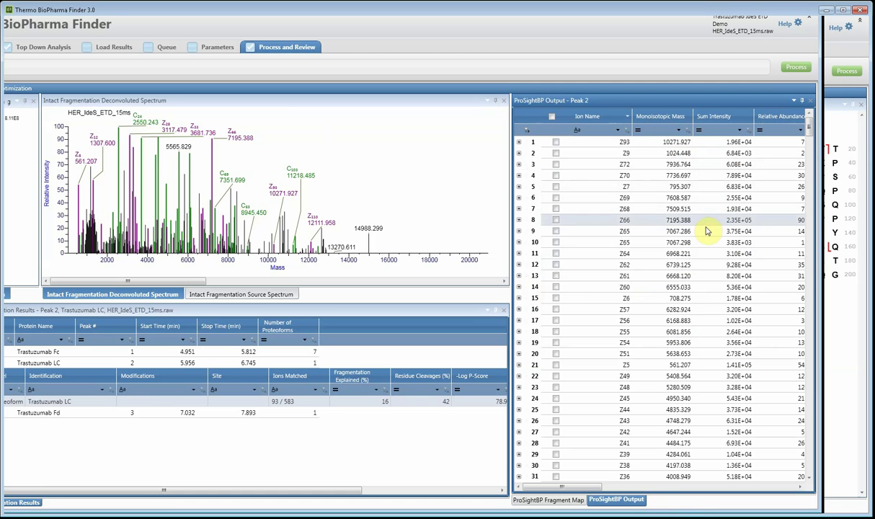
Examine the remaining columns of Peak 2's fragment ion table and return to the fragment map
drag(630, 495, 813, 493)
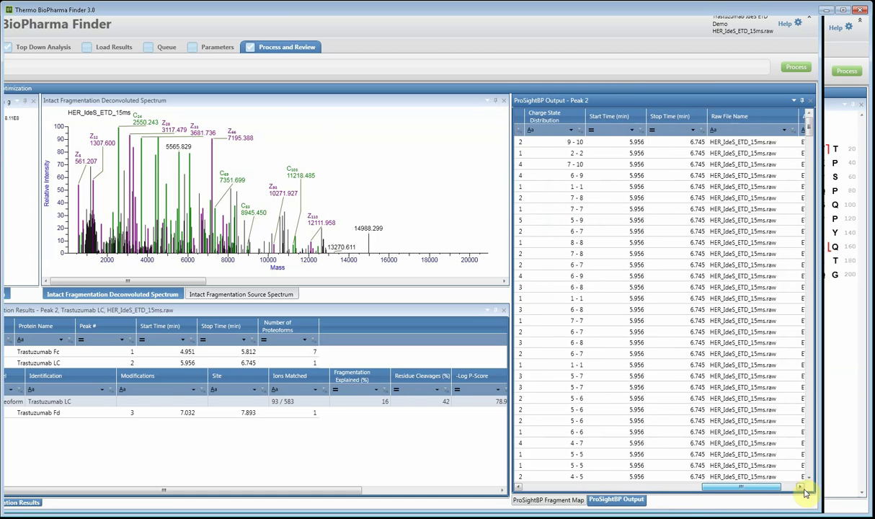
scroll(764, 488, left, 8)
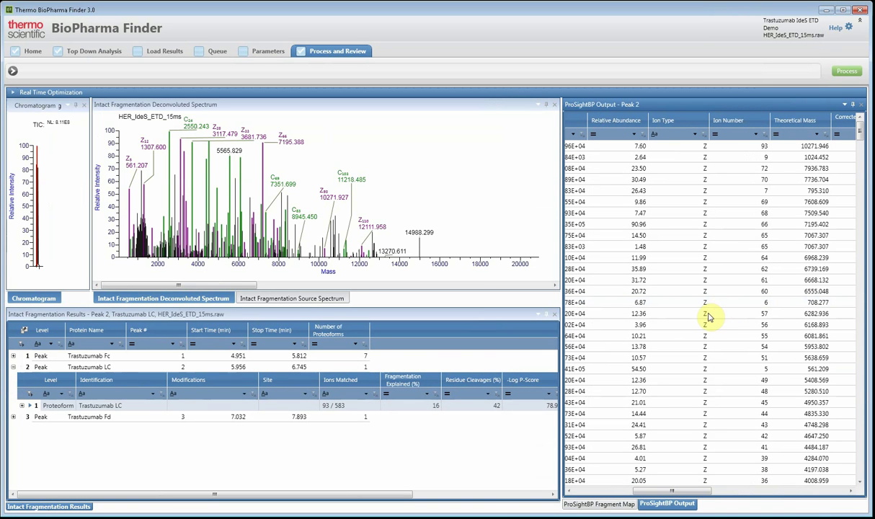
click(683, 413)
drag(695, 490, 680, 490)
scroll(681, 490, left, 10)
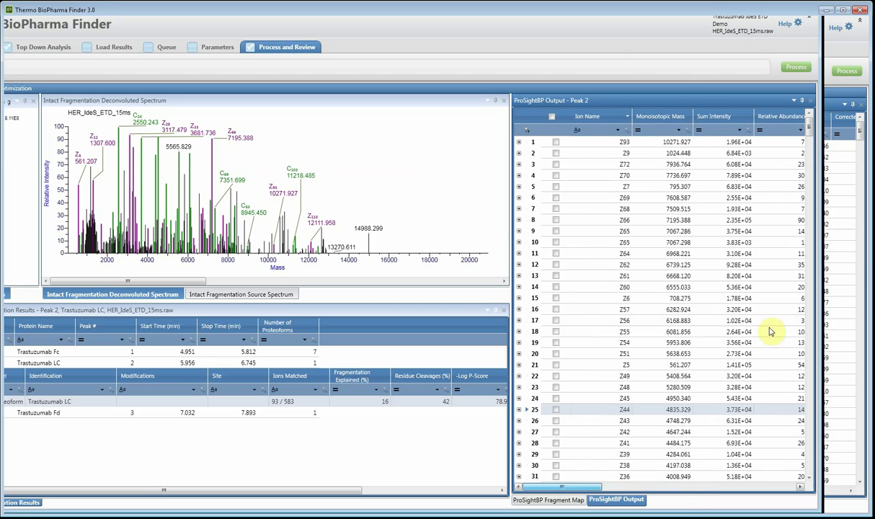
click(562, 499)
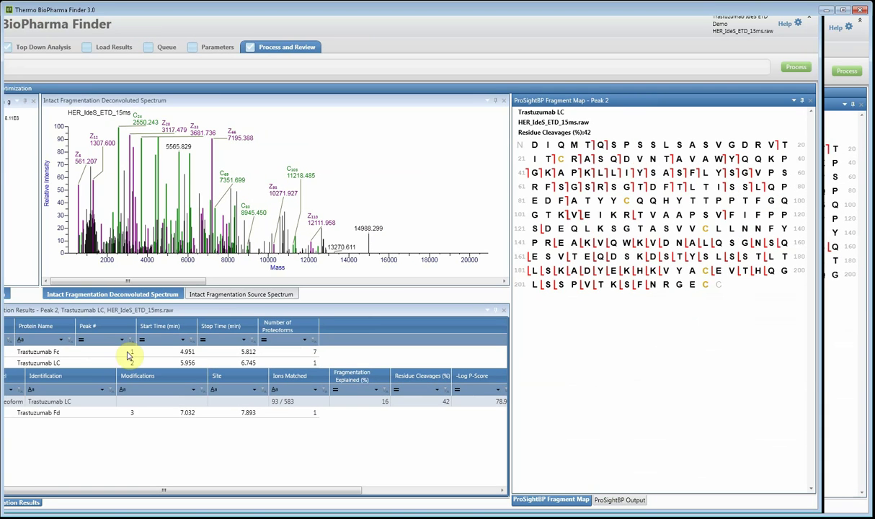
Inspect the Trastuzumab LC proteoform's raw file entry, narrow the Modifications column, and examine the score and theoretical mass columns
click(24, 411)
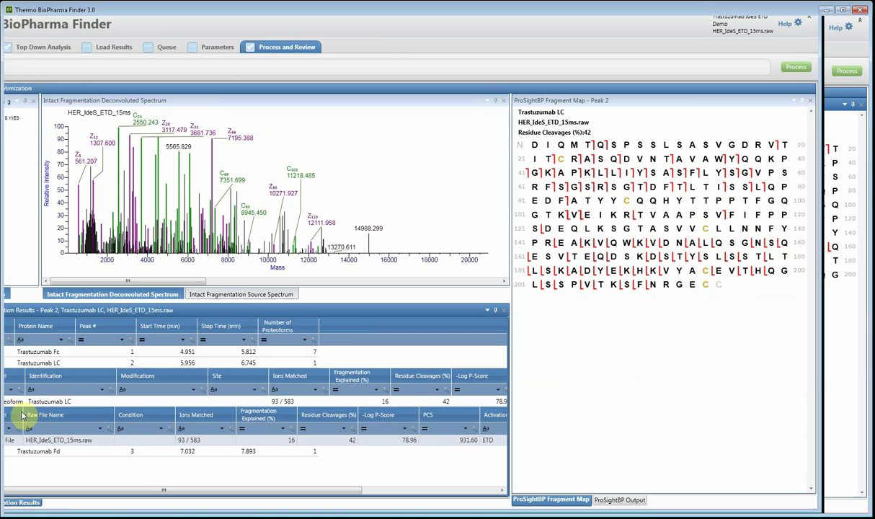
click(64, 402)
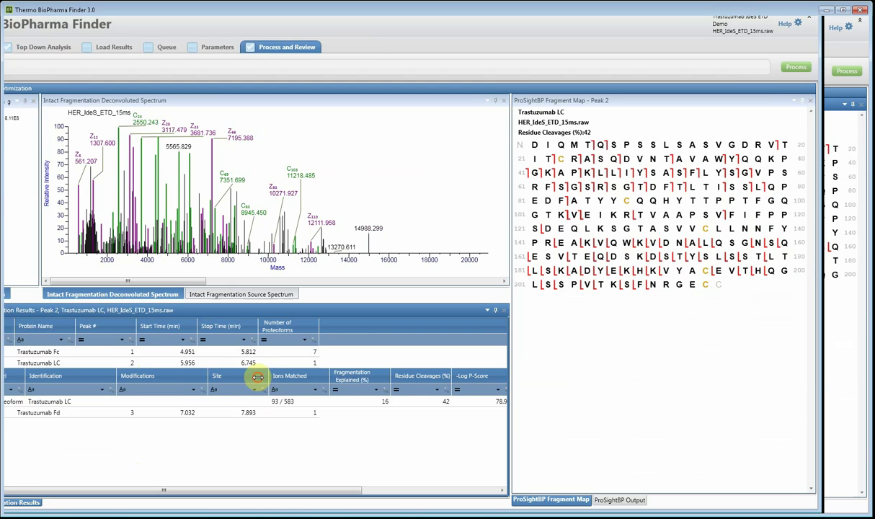
drag(257, 376, 215, 376)
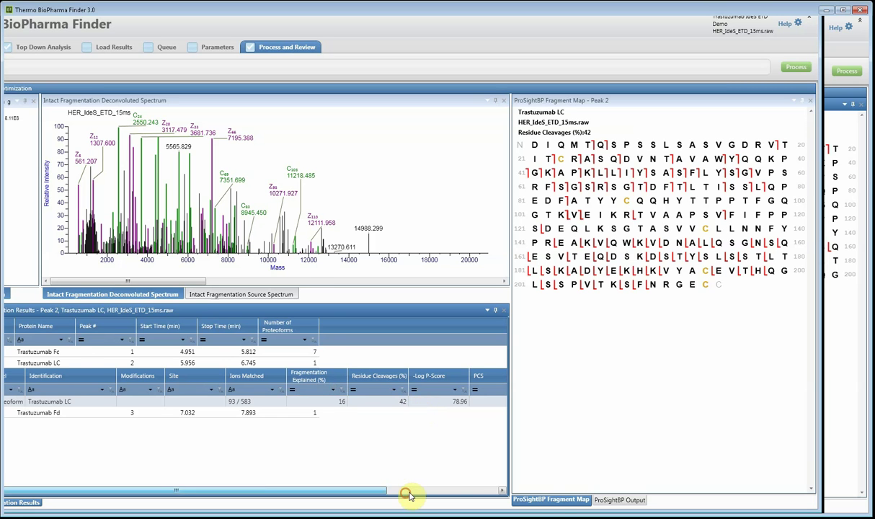
drag(403, 490, 553, 504)
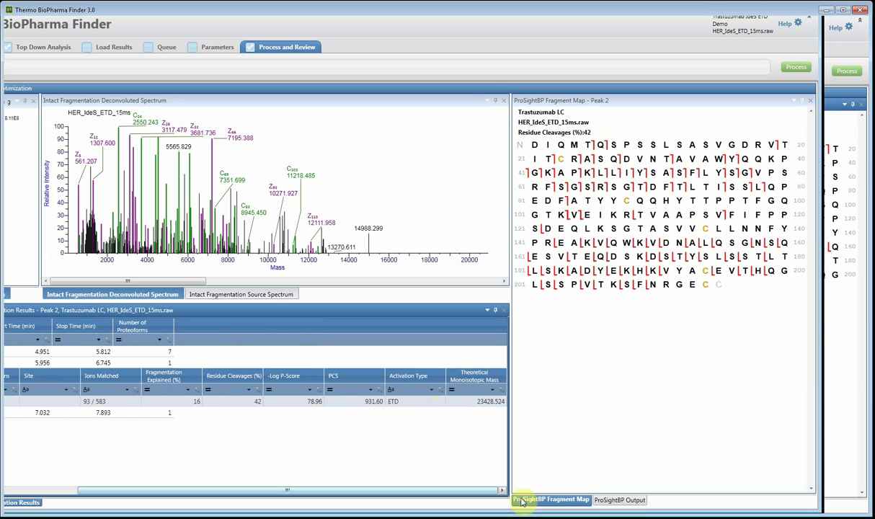
Inspect the matching fragment detail for the Z66 cleavage in the Trastuzumab LC fragment map and close it
drag(463, 491, 352, 492)
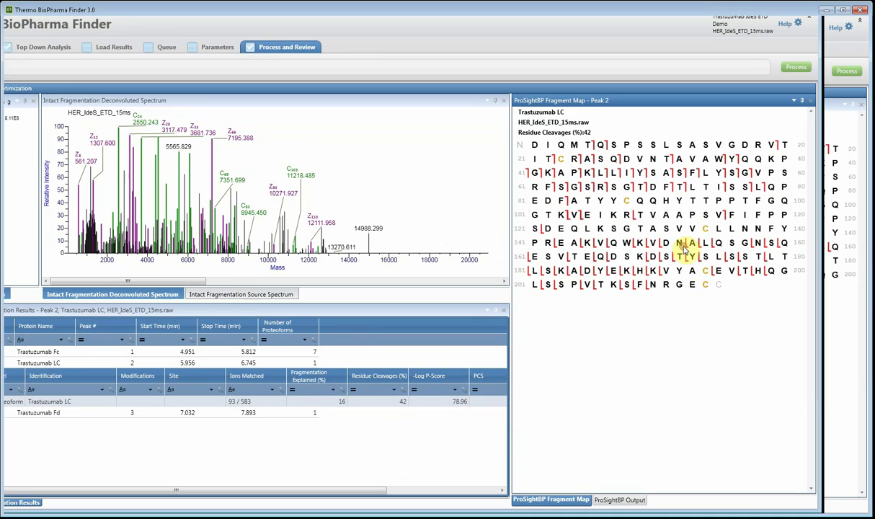
click(684, 248)
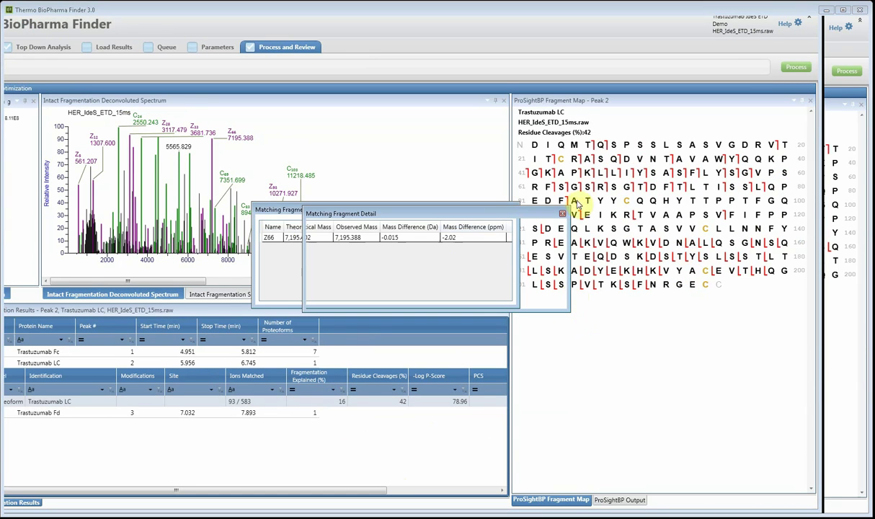
click(564, 215)
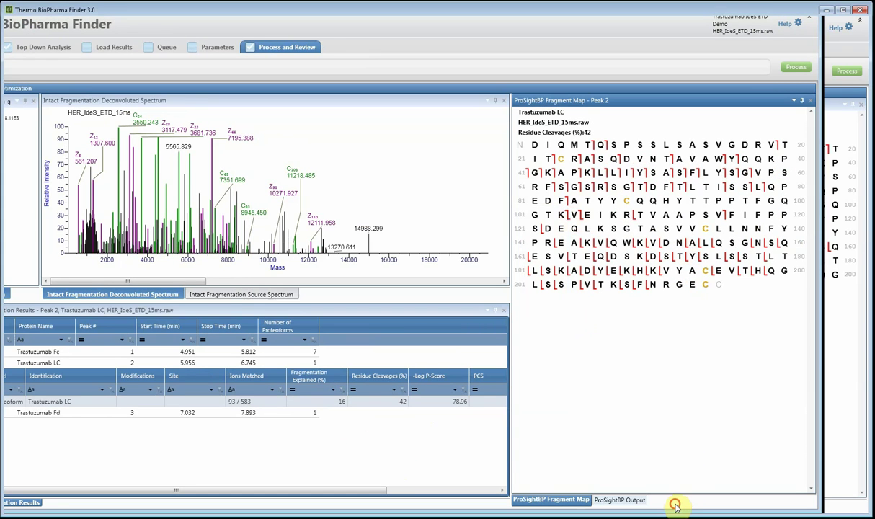
Dock Peak 2's ProSightBP output beneath an enlarged fragment map and sort its ions by sum intensity in descending order
click(618, 500)
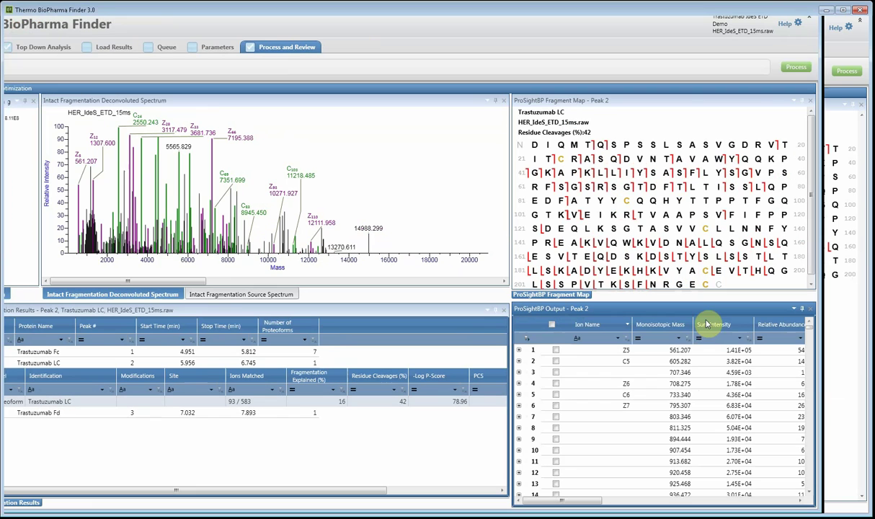
drag(635, 506, 658, 510)
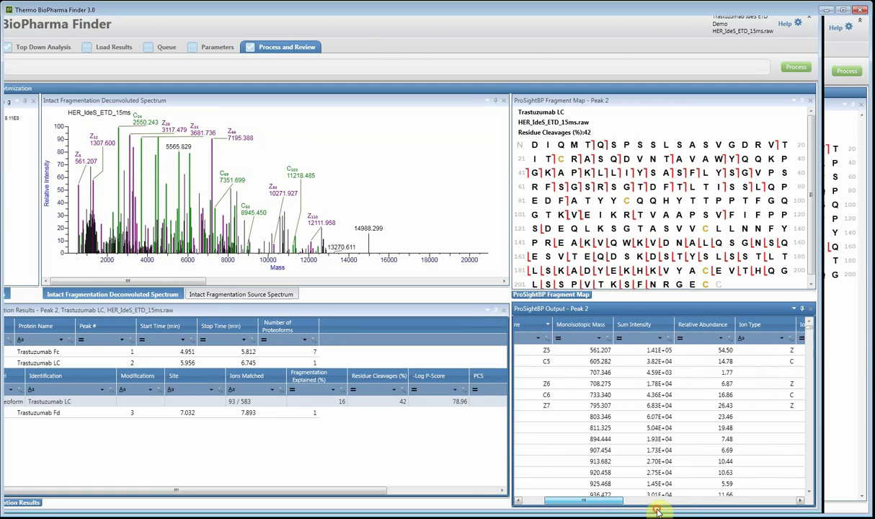
click(683, 326)
scroll(668, 504, left, 5)
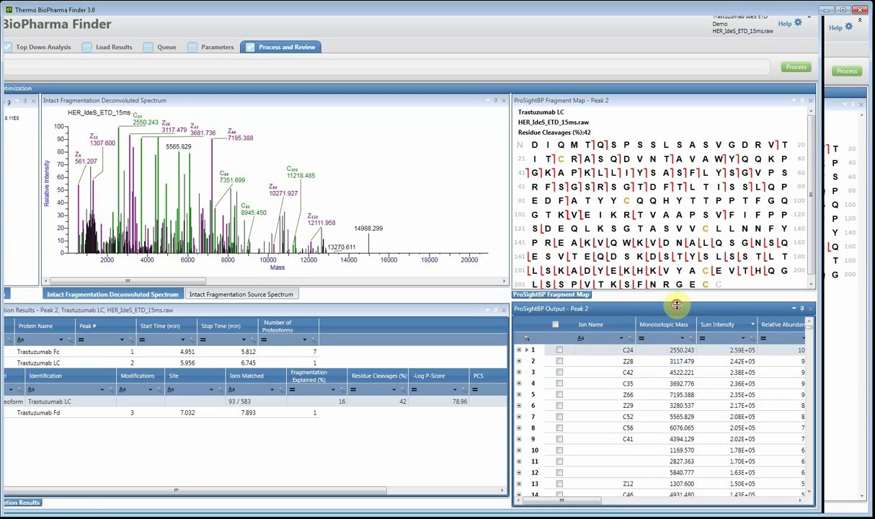
drag(676, 302, 676, 348)
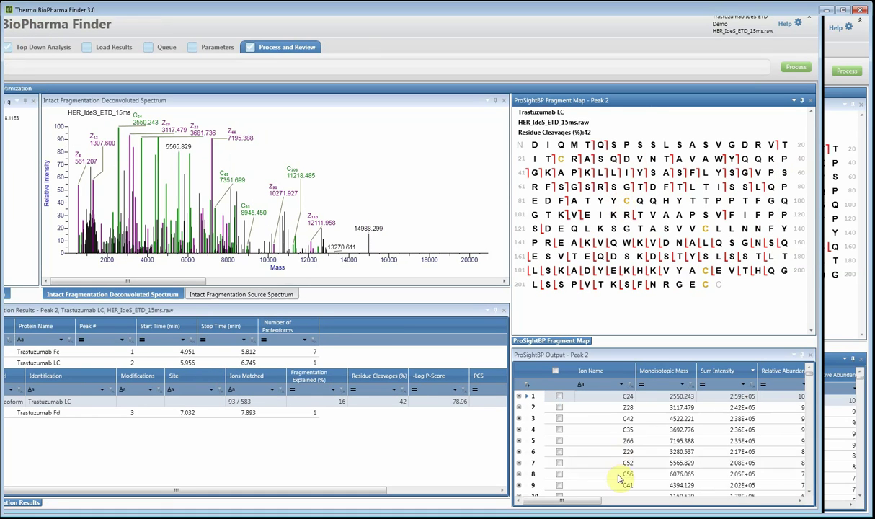
Filter Peak 2's ProSightBP output to the ion name C83
click(657, 391)
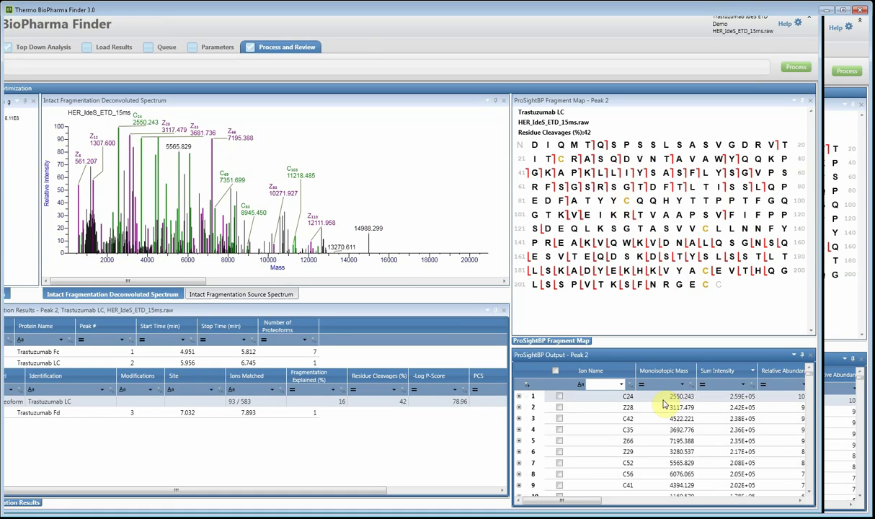
text(C38)
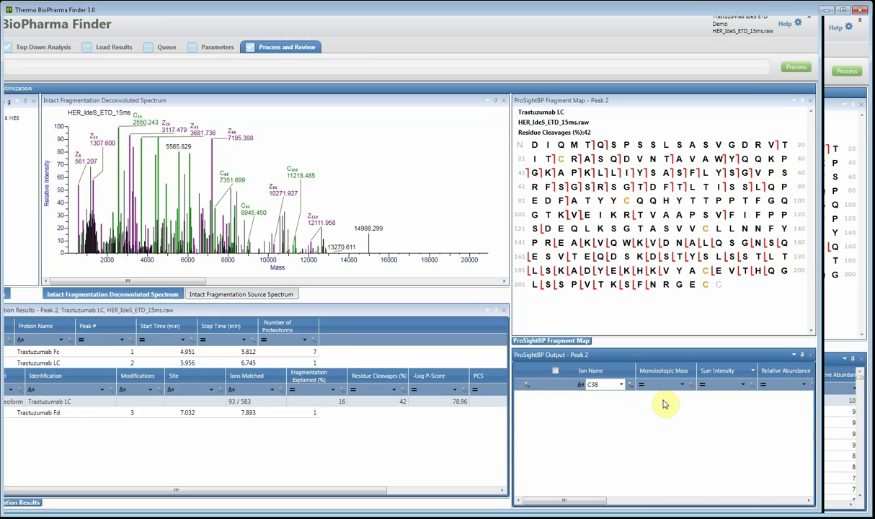
key(BackSpace)
key(BackSpace)
text(83)
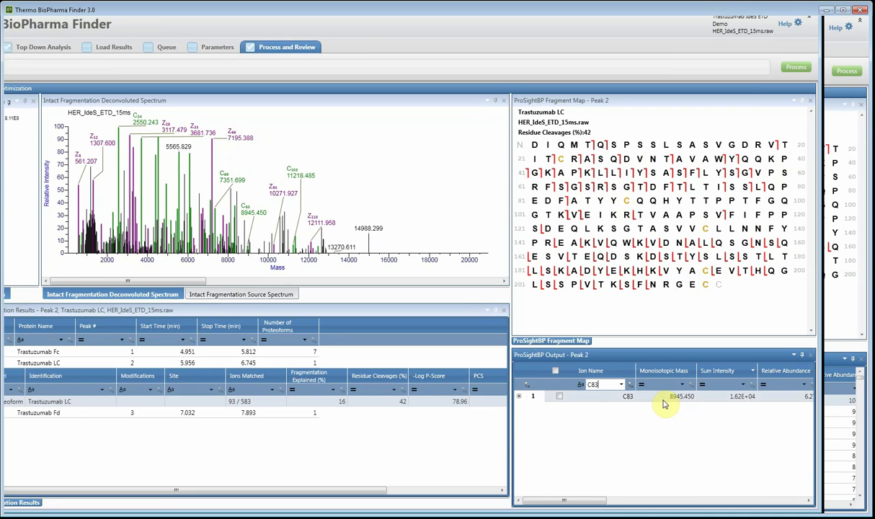
Expand the C83 ion and inspect its charge state 9 and 10 entries
click(569, 401)
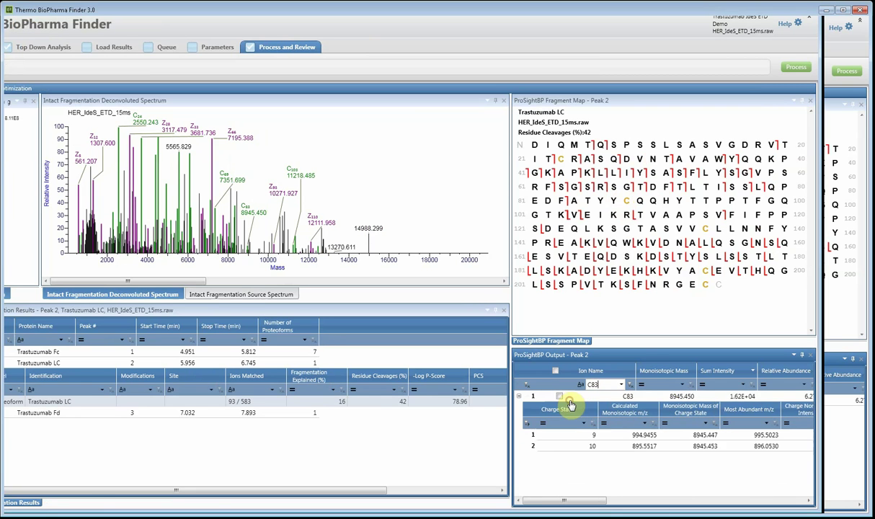
click(634, 438)
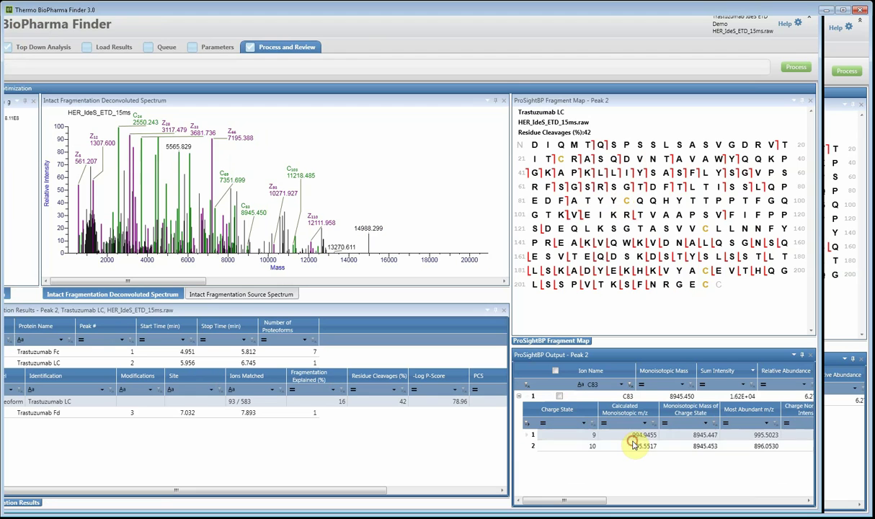
click(631, 447)
click(632, 435)
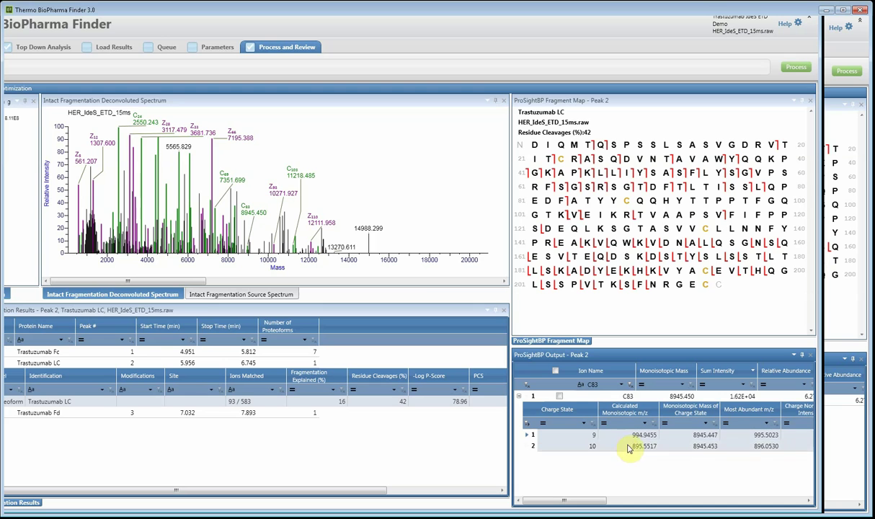
Inspect the source spectrum around m/z 993 to 997 for the C83 ion, restore its full range, and return to the deconvoluted spectrum
click(299, 296)
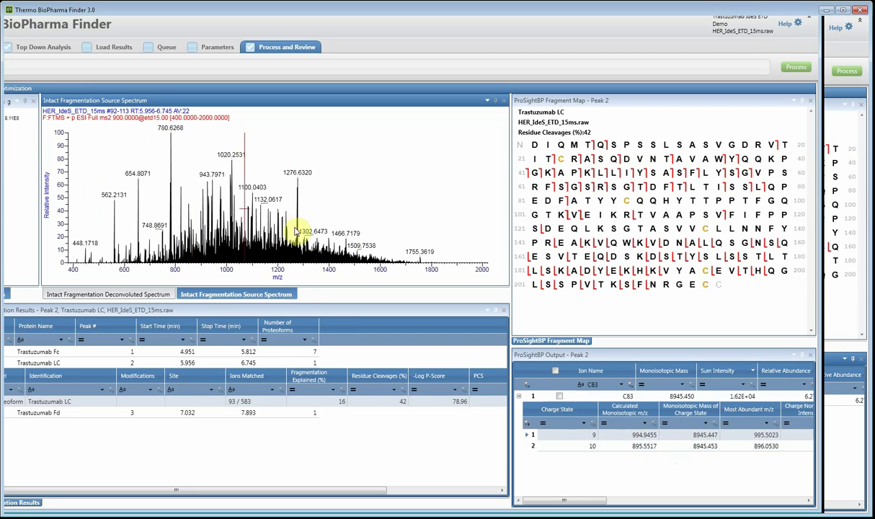
drag(254, 273, 356, 271)
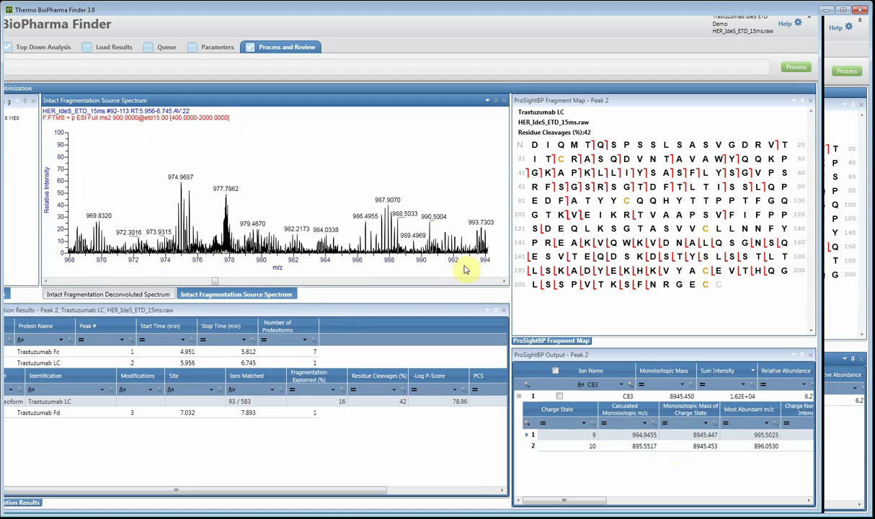
click(555, 287)
click(554, 286)
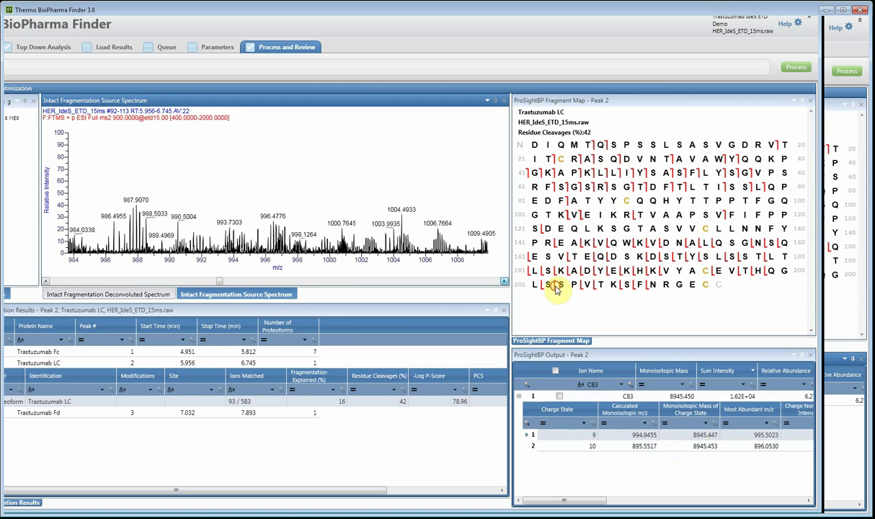
drag(271, 268, 337, 270)
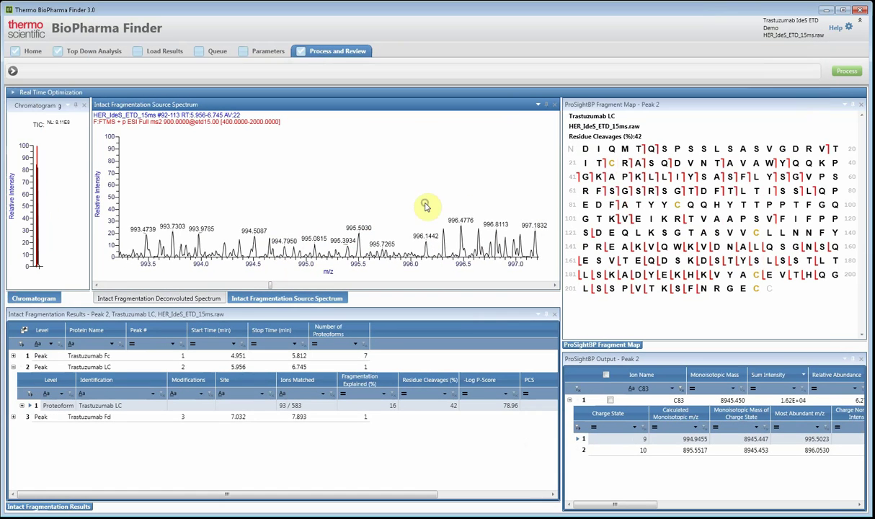
double_click(385, 208)
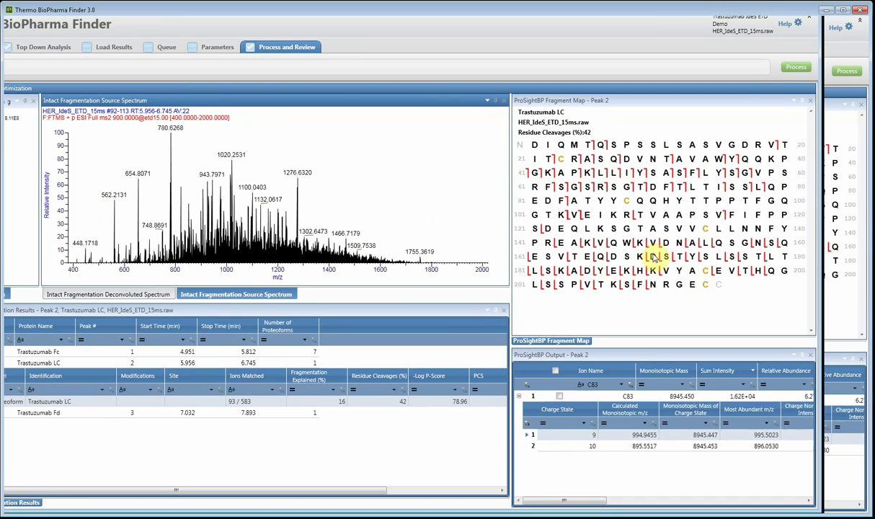
click(131, 296)
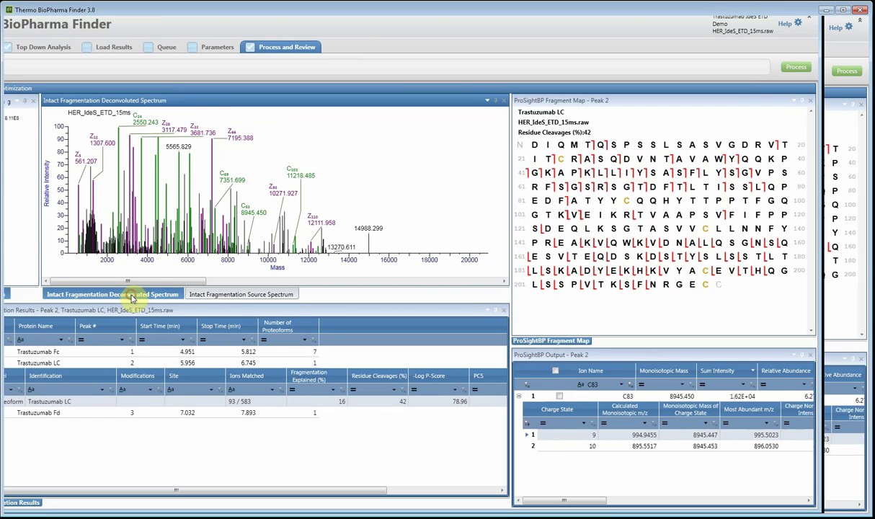
Expand the Trastuzumab Fd peak, select its proteoform, and show its raw file entry
click(12, 416)
click(51, 455)
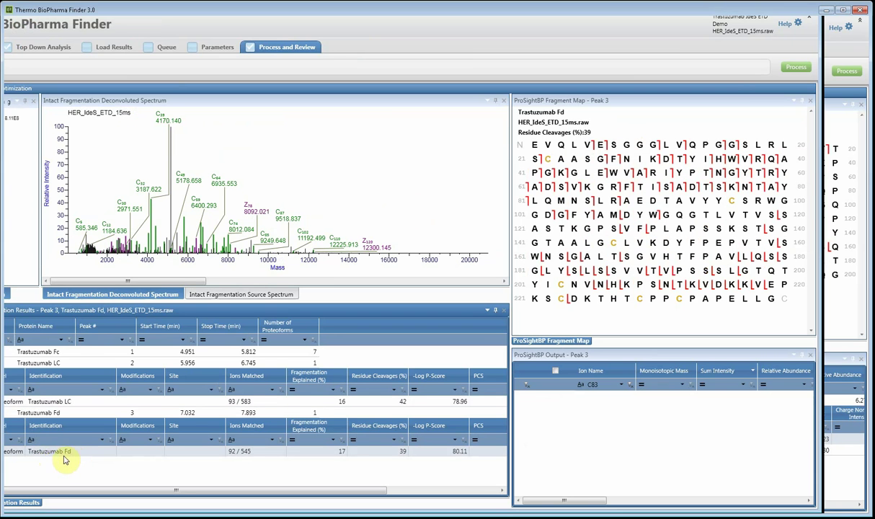
click(21, 456)
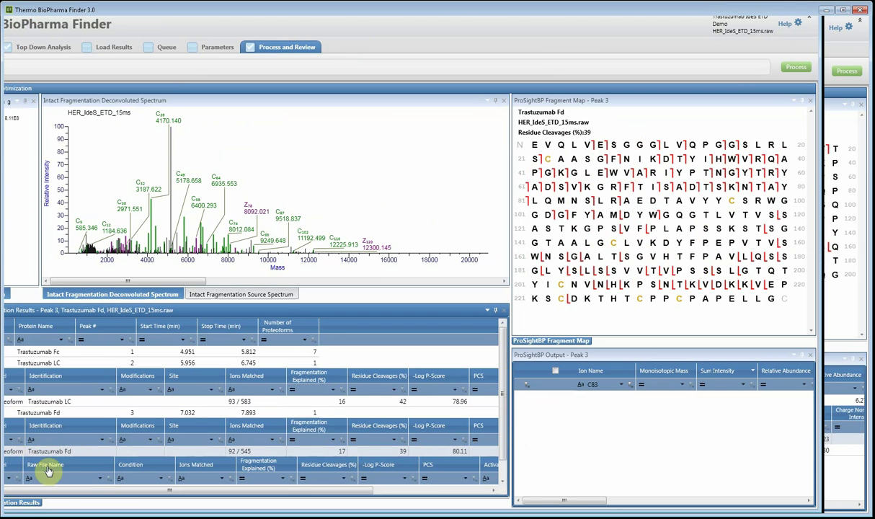
Clear the carried-over ion name filter and look up ions C38 and C83 in Peak 3's ProSightBP output
click(681, 389)
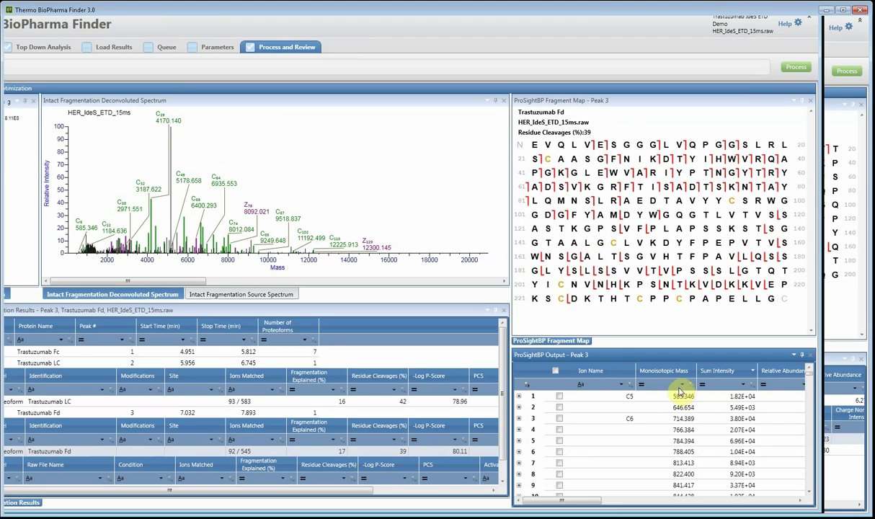
click(611, 384)
text(C)
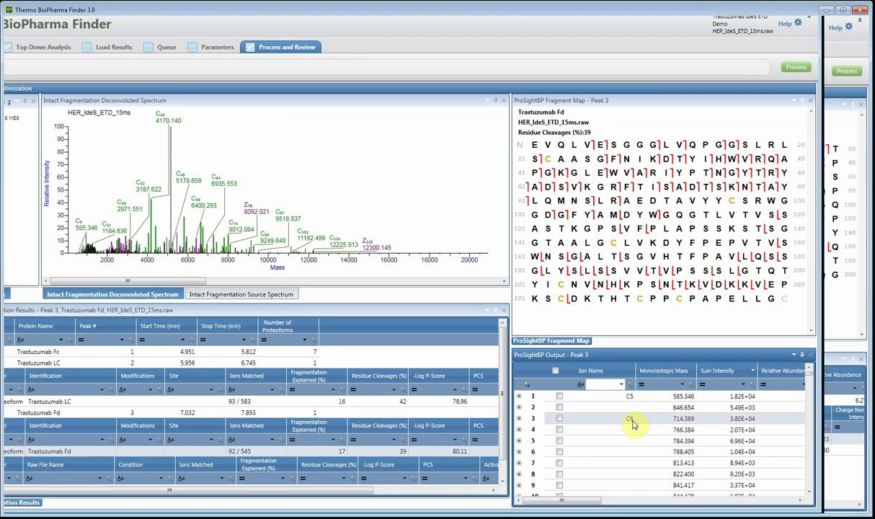
text(38)
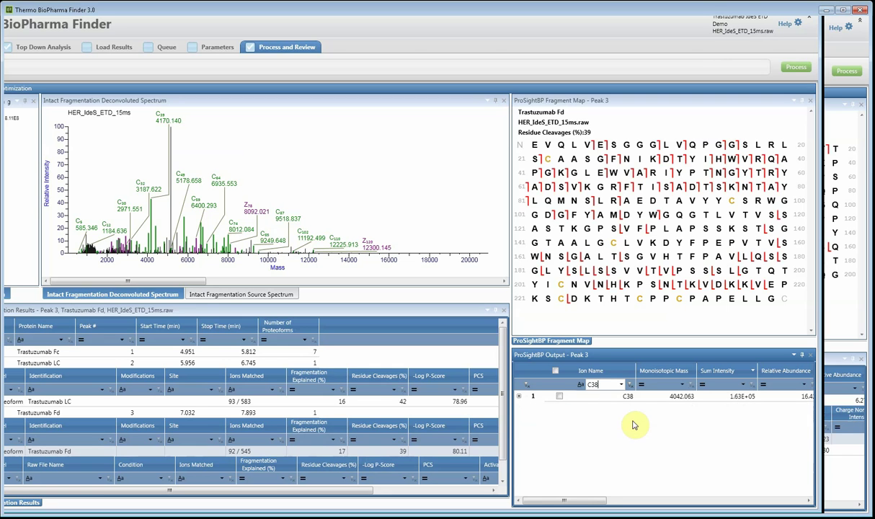
key(BackSpace)
key(BackSpace)
text(83)
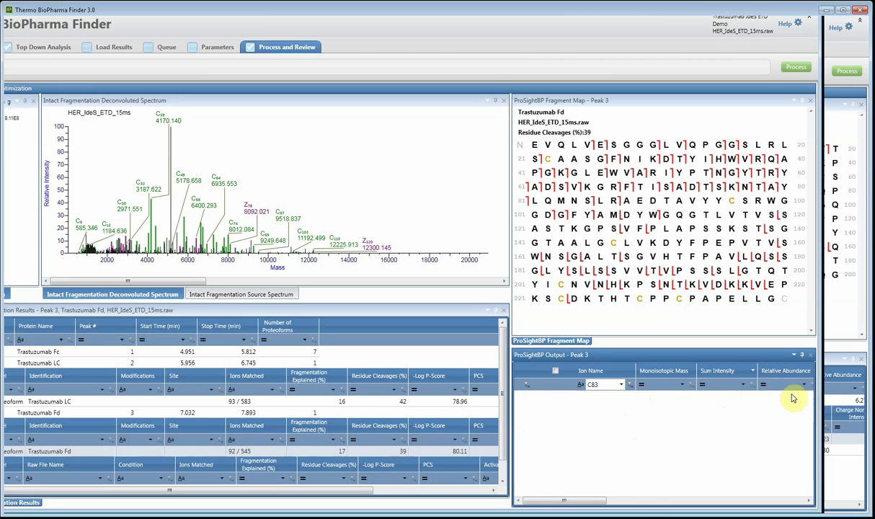
click(640, 504)
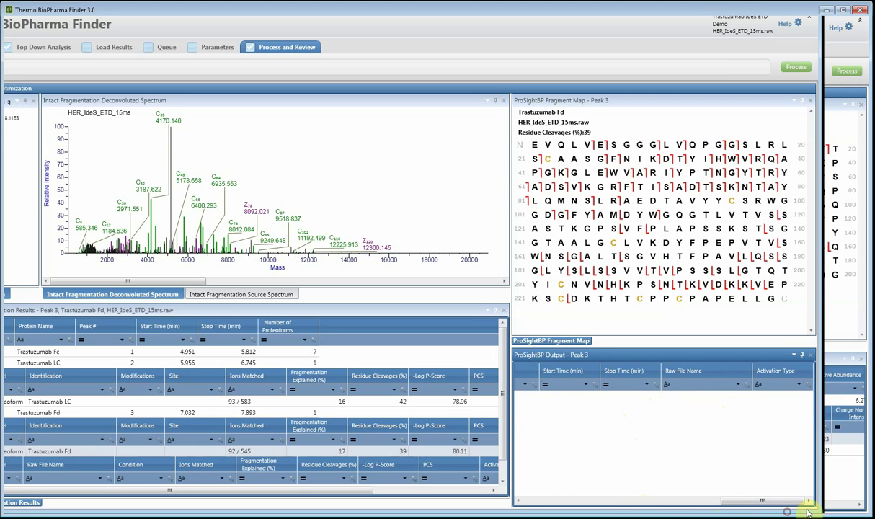
drag(762, 500, 591, 505)
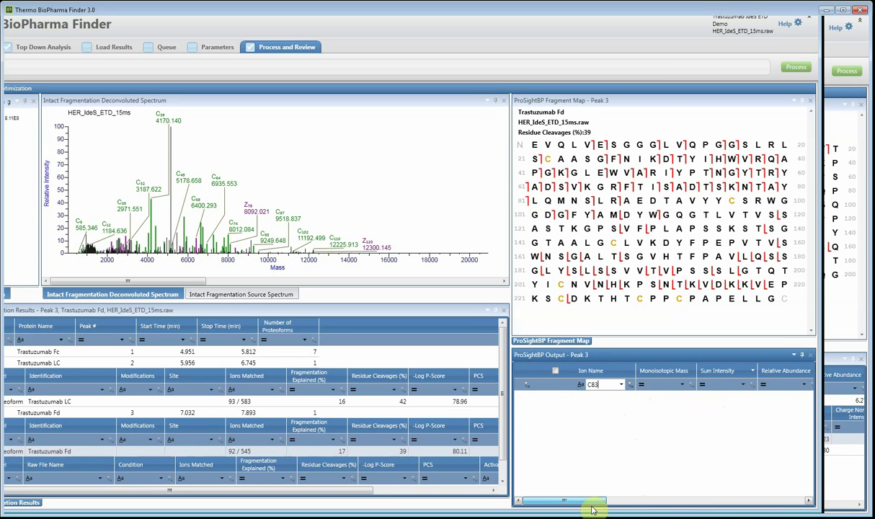
Replace the ion name filter in Peak 3's ProSightBP output with the NonBlanks option
click(577, 391)
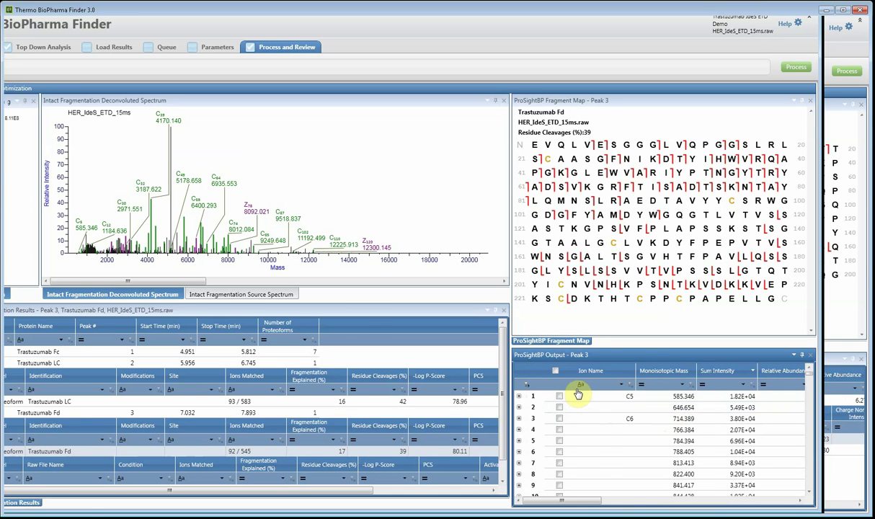
click(606, 384)
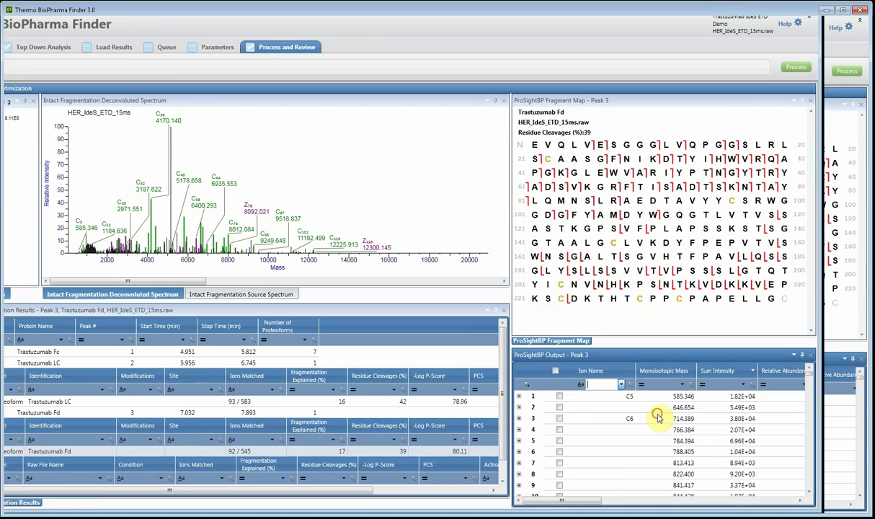
click(657, 415)
click(678, 443)
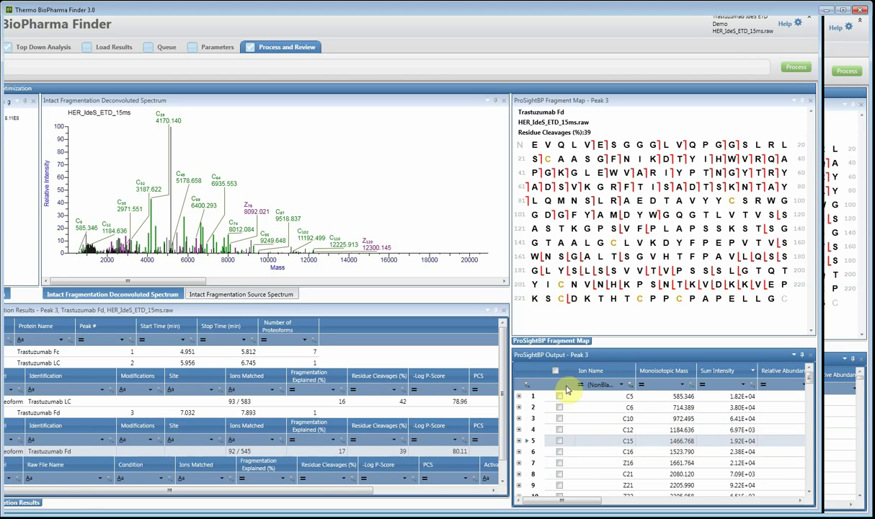
Review the Trastuzumab Fd results at peak level and return to its proteoform-level spectrum and fragment ion table
drag(553, 384, 556, 414)
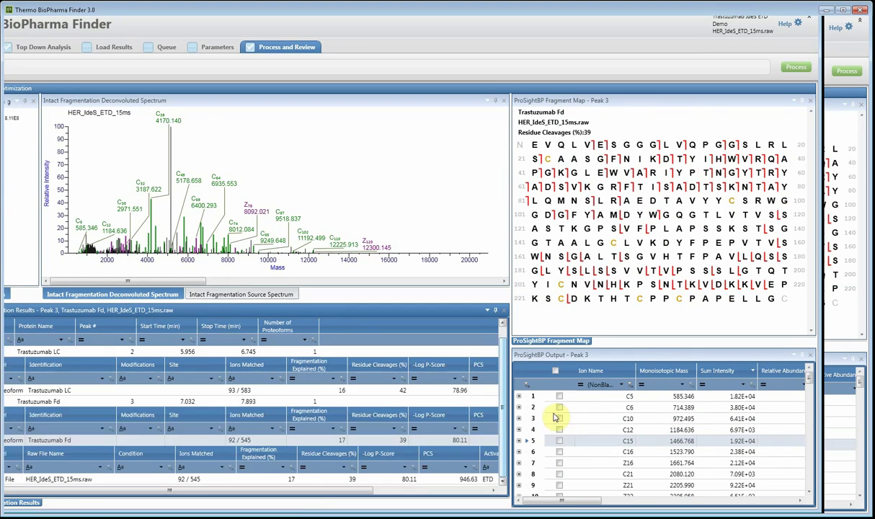
click(32, 404)
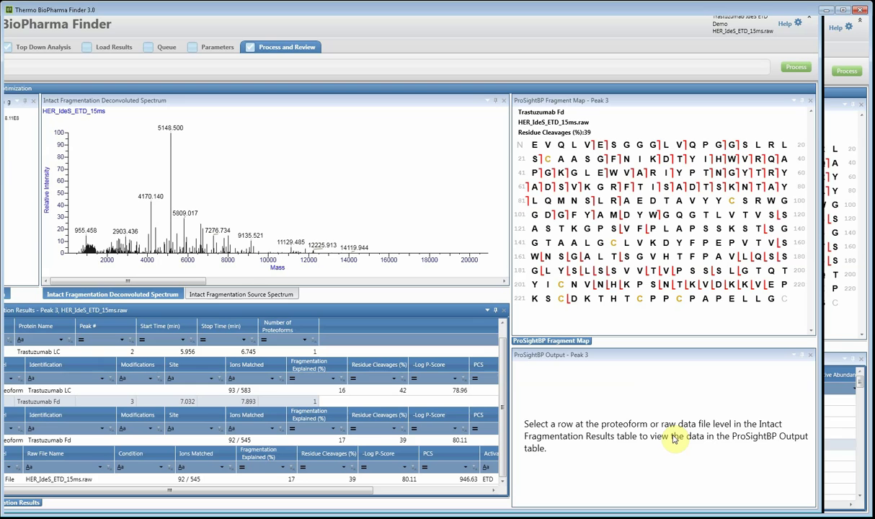
click(44, 441)
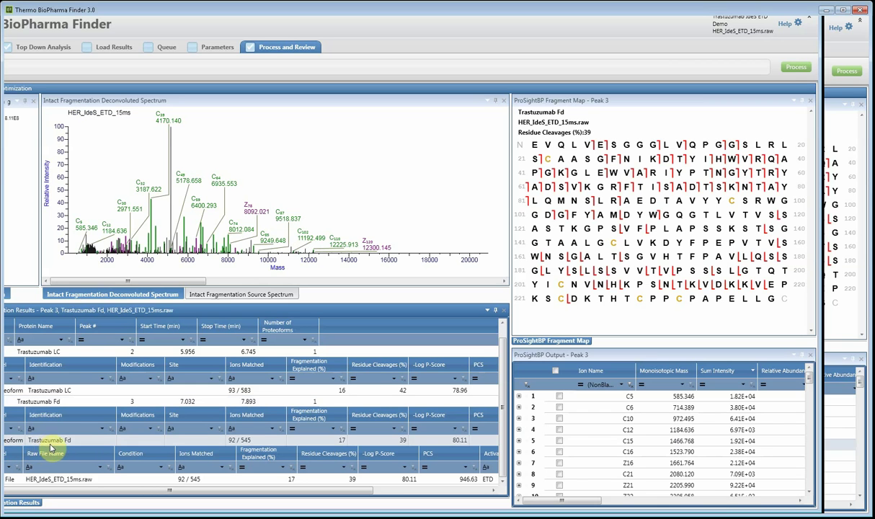